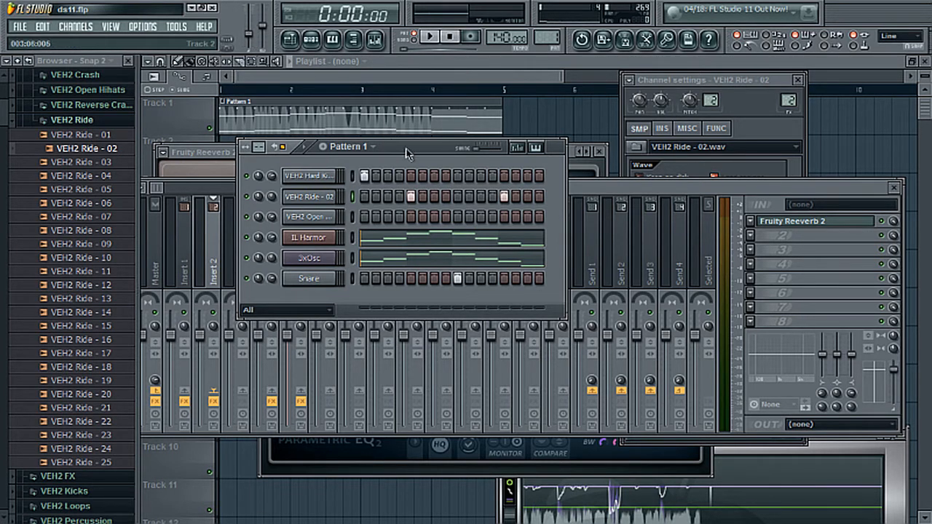
Play Pattern 1 and stop it, and move the step sequencer to uncover the mixer tracks
{"action": "left_click", "coordinate": [305, 149]}
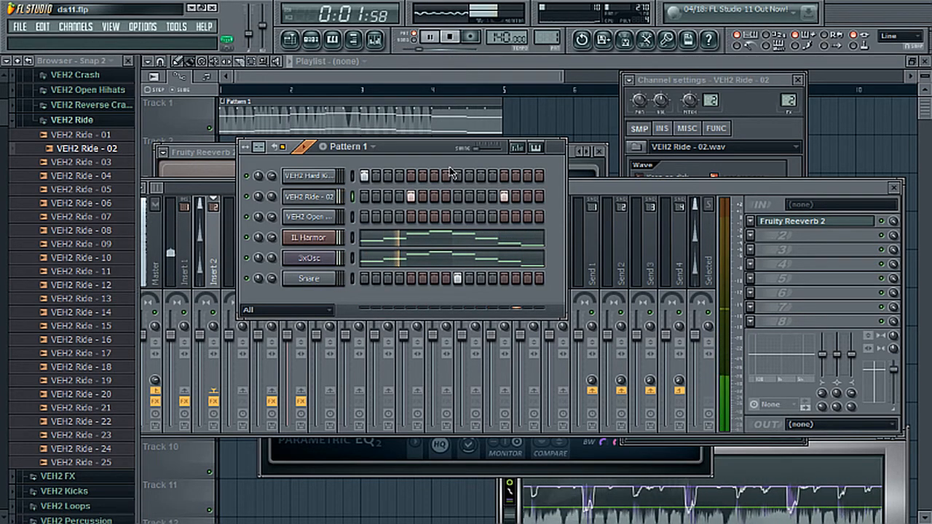
{"action": "left_click", "coordinate": [453, 37]}
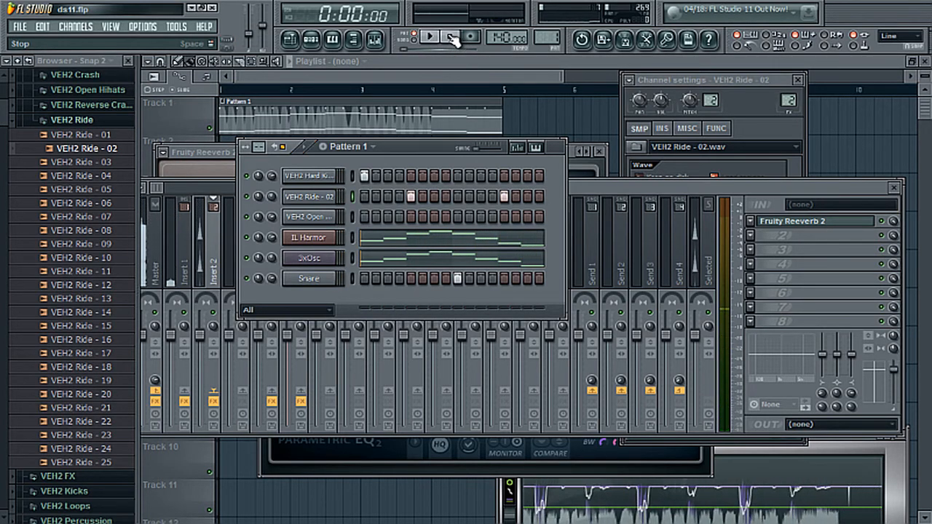
{"action": "left_click_drag", "start_coordinate": [422, 155], "coordinate": [545, 187]}
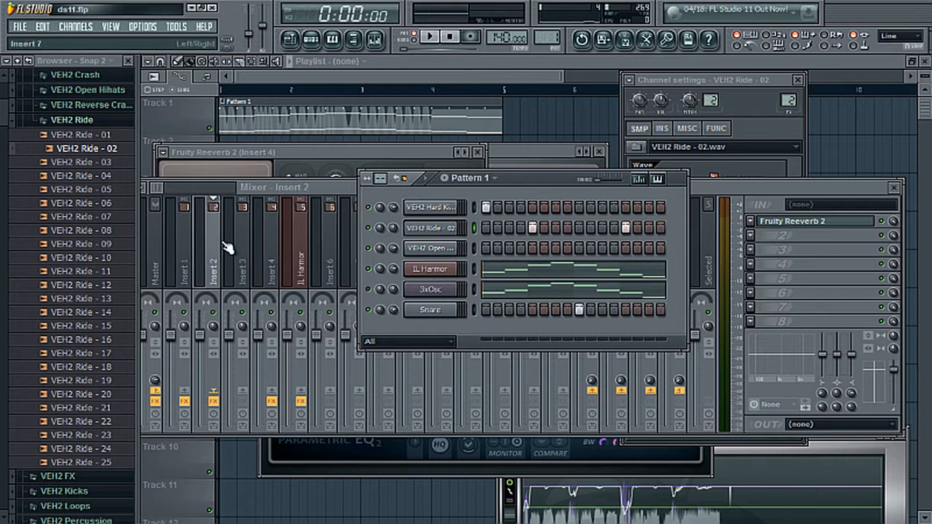
Examine the effects chain on the IL Harmor mixer track, and play Pattern 1 again before stopping it
{"action": "left_click", "coordinate": [298, 254]}
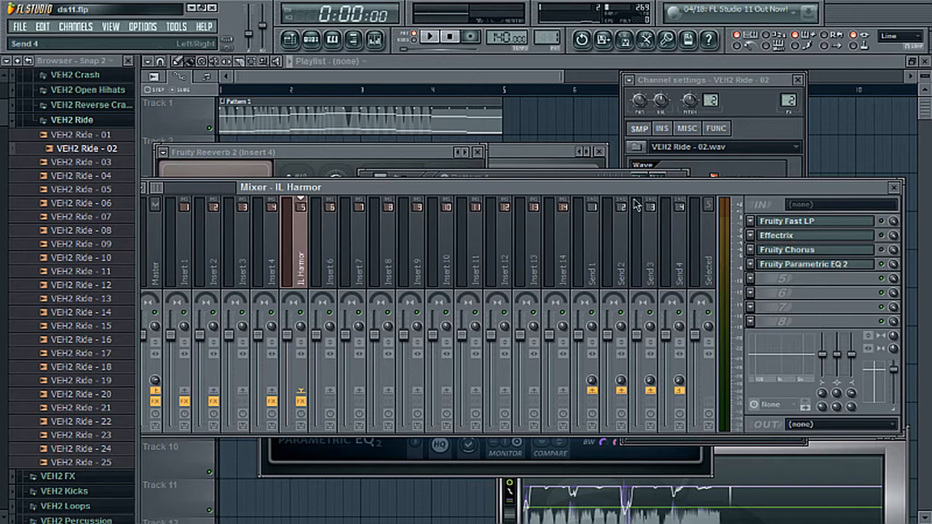
{"action": "left_click", "coordinate": [332, 39]}
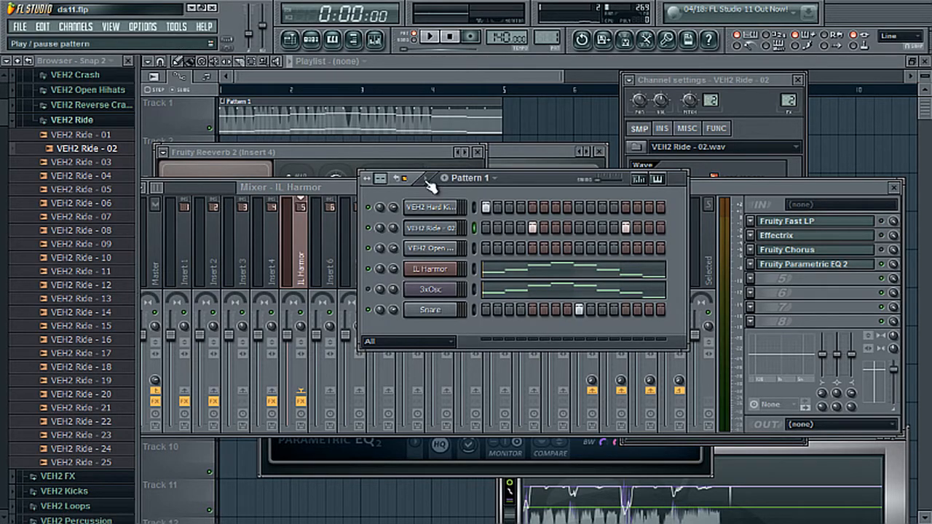
{"action": "key", "text": "space"}
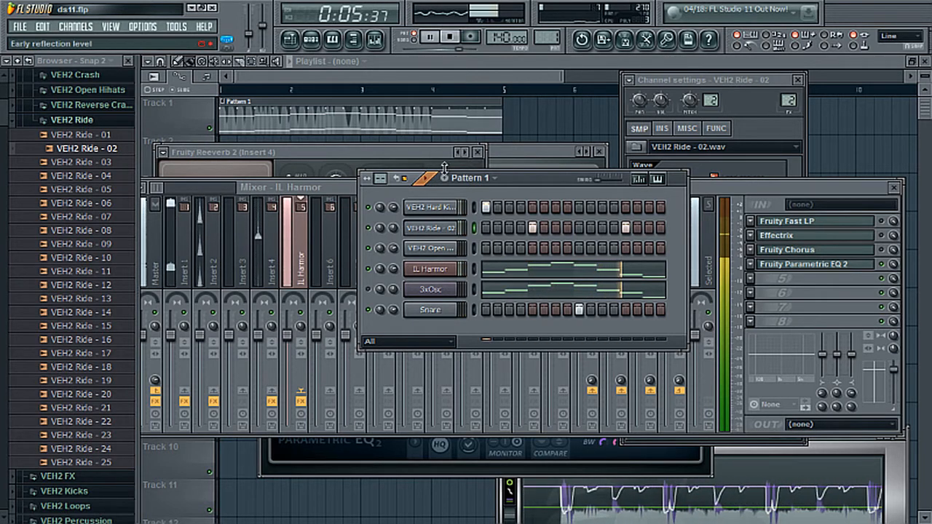
{"action": "left_click", "coordinate": [430, 36]}
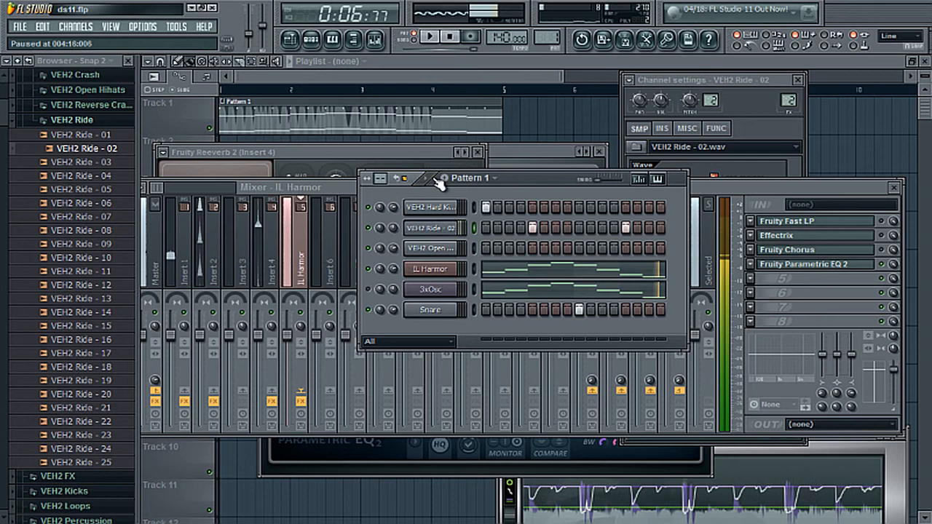
{"action": "left_click", "coordinate": [454, 36]}
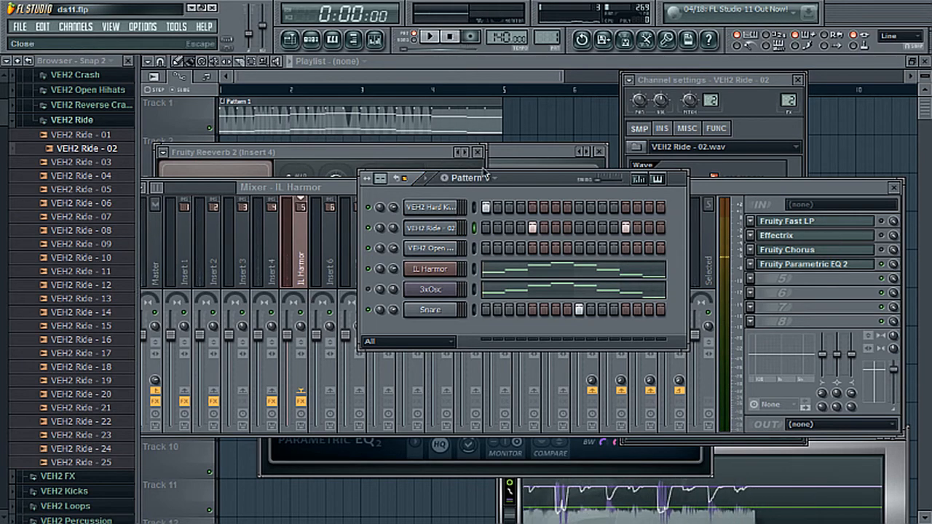
{"action": "left_click_drag", "start_coordinate": [529, 187], "coordinate": [475, 179]}
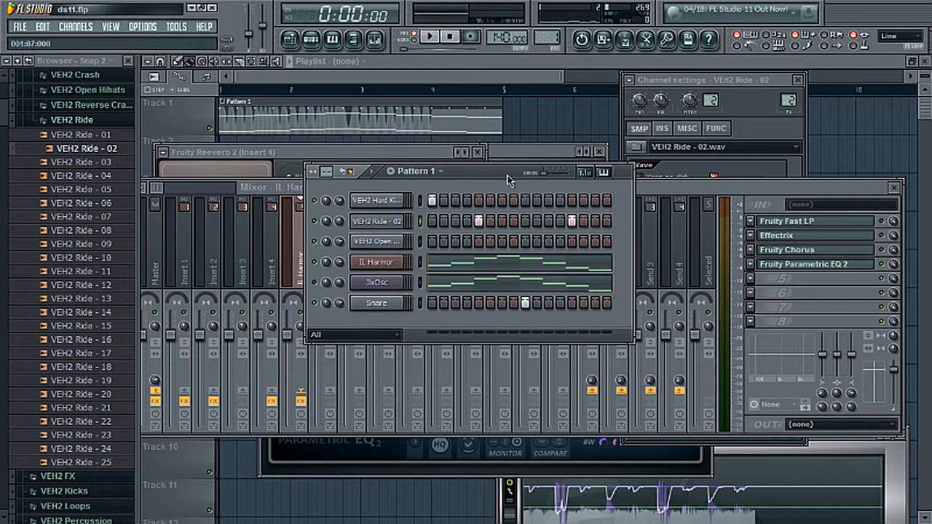
{"action": "mouse_move", "coordinate": [501, 177]}
{"action": "left_mouse_down"}
{"action": "mouse_move", "coordinate": [527, 196]}
{"action": "mouse_move", "coordinate": [501, 190]}
{"action": "left_mouse_up"}
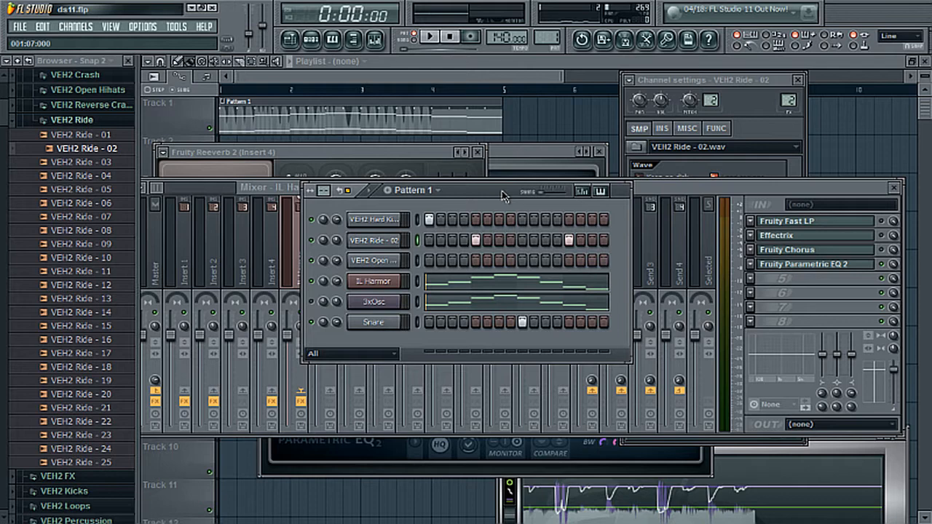
Leave the ds11.flp project and start a new project
{"action": "left_click", "coordinate": [21, 28]}
{"action": "left_click", "coordinate": [27, 39]}
{"action": "left_click", "coordinate": [476, 302]}
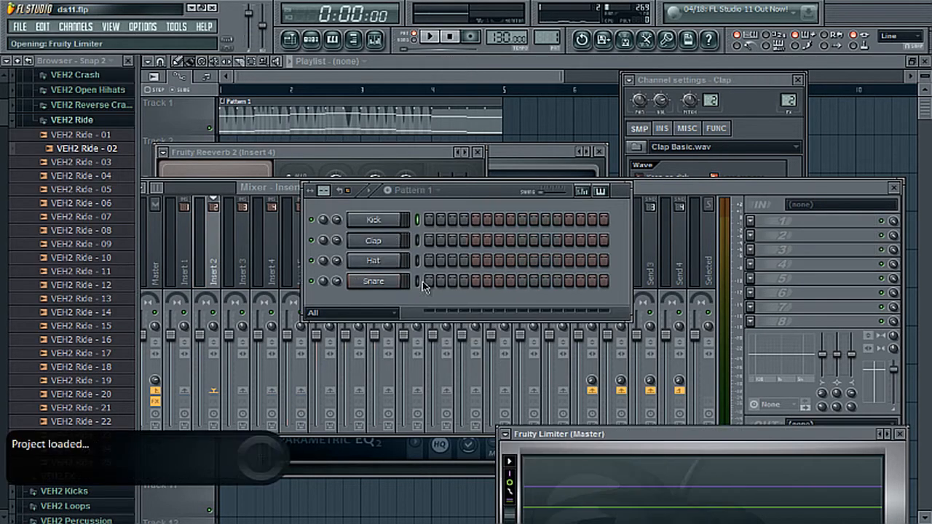
Insert an IL Harmor instrument channel above the Snare channel in the new project
{"action": "left_click_drag", "start_coordinate": [250, 17], "coordinate": [266, 69]}
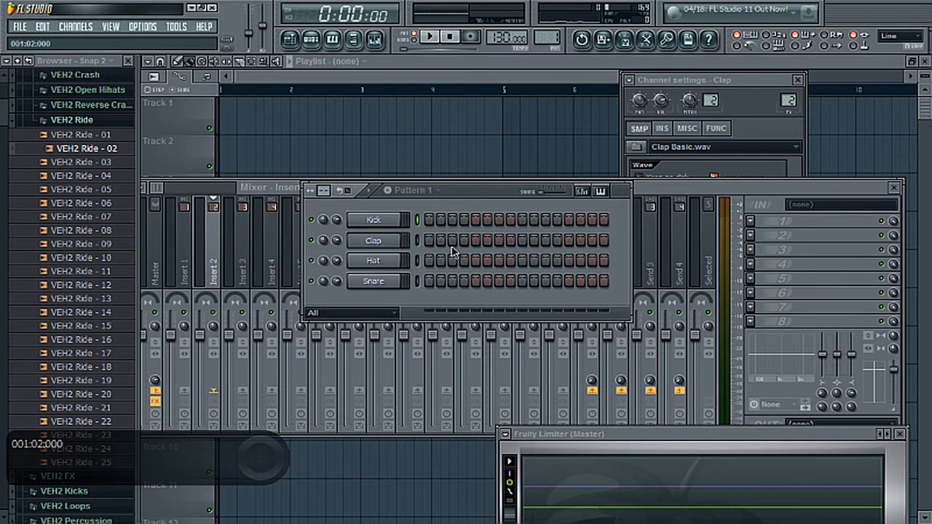
{"action": "left_click_drag", "start_coordinate": [486, 197], "coordinate": [505, 190]}
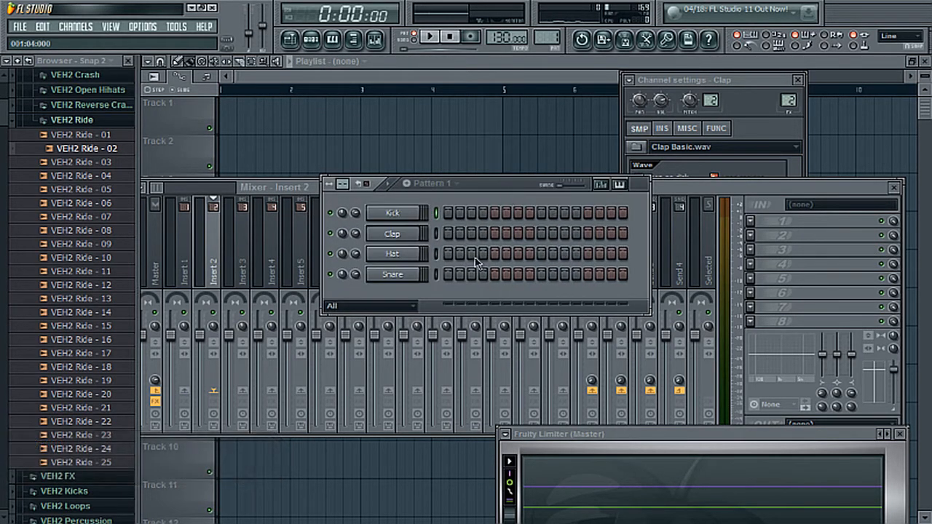
{"action": "right_click", "coordinate": [382, 275]}
{"action": "mouse_move", "coordinate": [455, 414]}
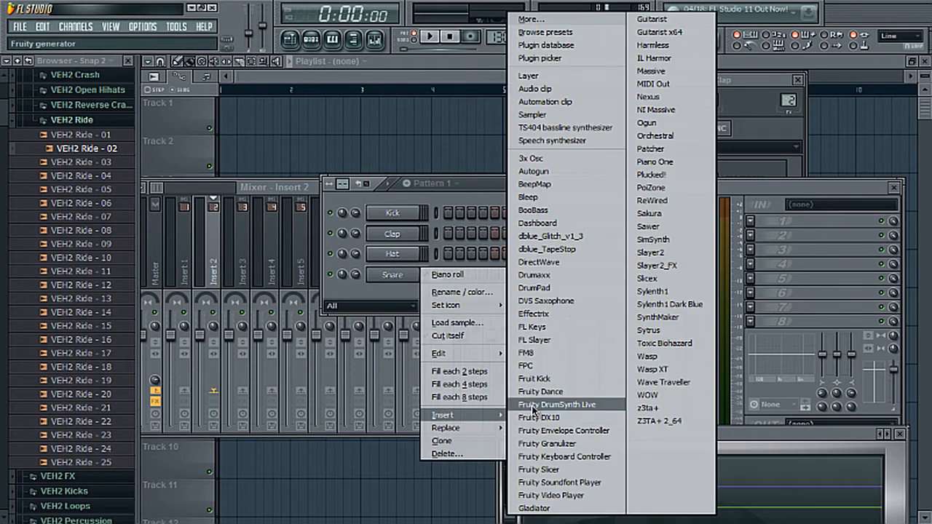
{"action": "left_click", "coordinate": [661, 60]}
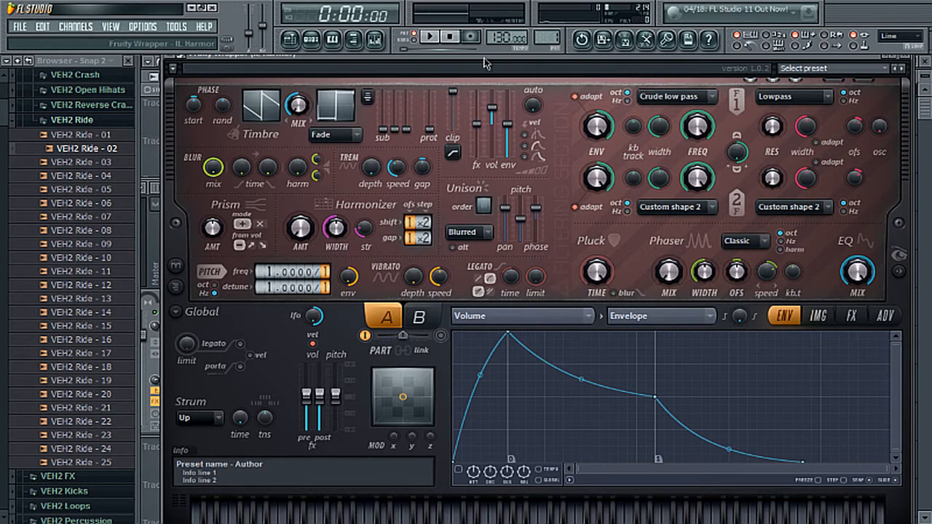
{"action": "left_click_drag", "start_coordinate": [484, 58], "coordinate": [481, 59]}
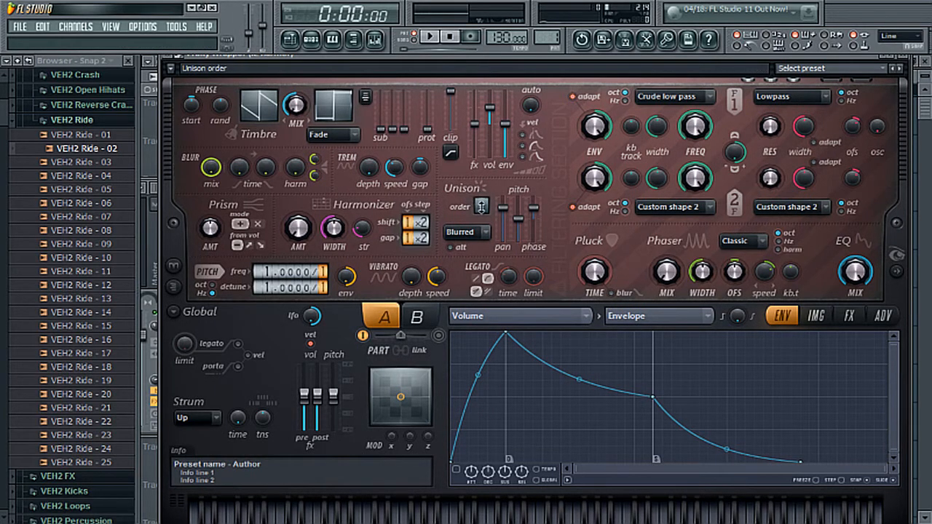
In Harmor's part A, set unison order to 2, panning to minimum, phase to 0.52 and pitch thickness to 0.79
{"action": "left_click_drag", "start_coordinate": [480, 206], "coordinate": [489, 222]}
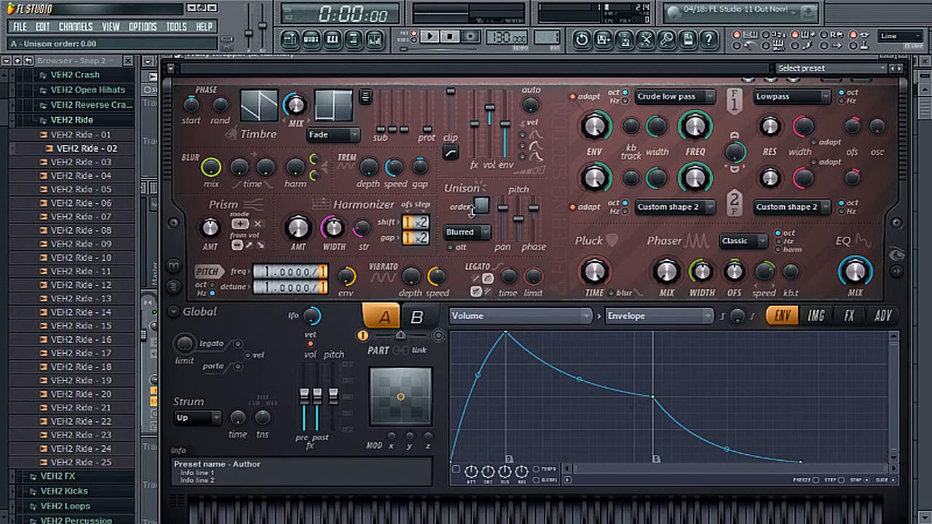
{"action": "left_click_drag", "start_coordinate": [477, 214], "coordinate": [477, 216]}
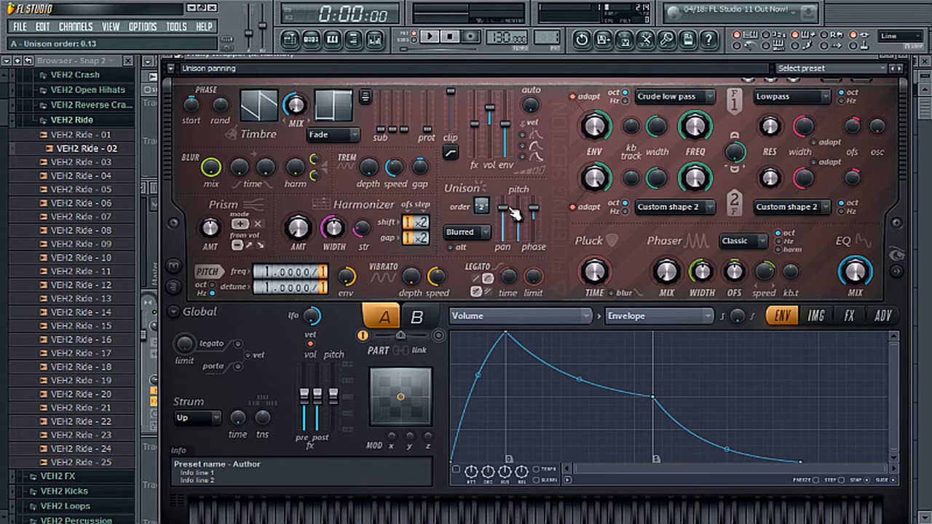
{"action": "left_click_drag", "start_coordinate": [514, 213], "coordinate": [507, 386]}
{"action": "left_click_drag", "start_coordinate": [536, 208], "coordinate": [539, 270]}
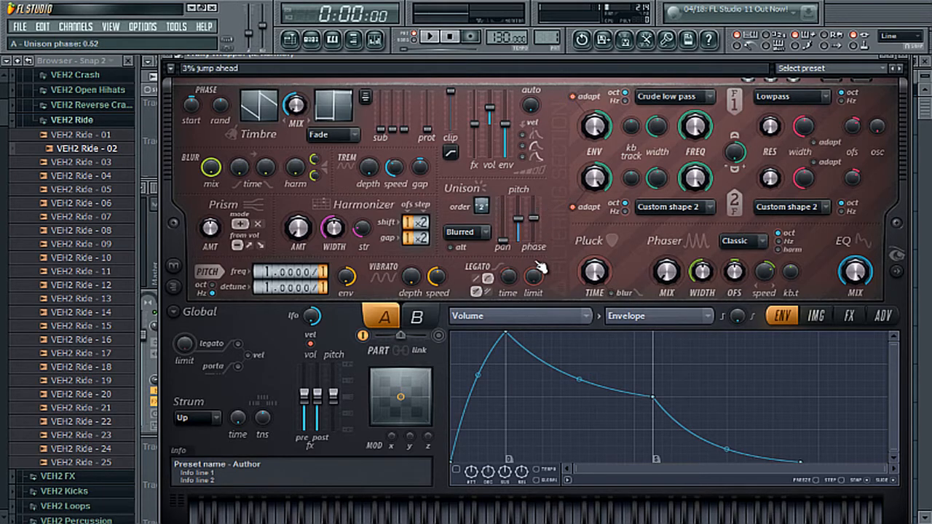
{"action": "left_click_drag", "start_coordinate": [524, 208], "coordinate": [533, 172]}
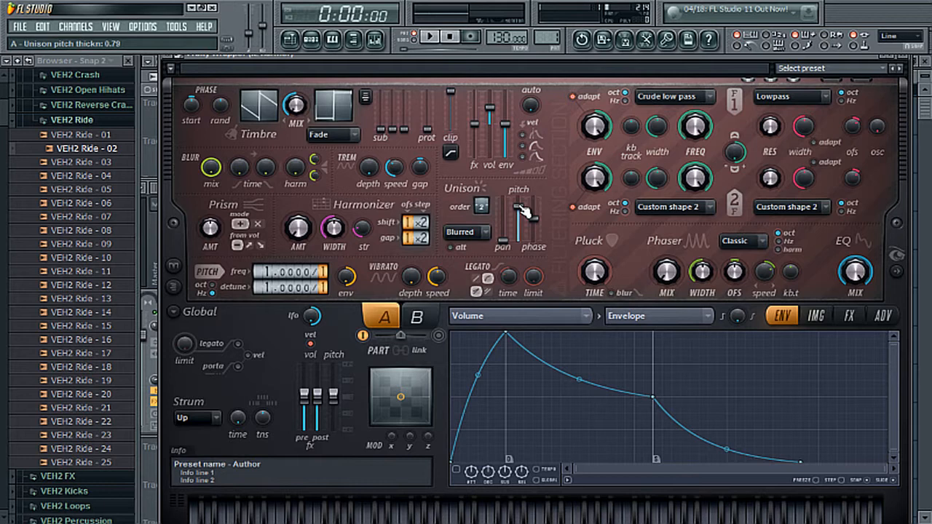
Lower Harmor's global main pitch to near its minimum
{"action": "left_click", "coordinate": [311, 40]}
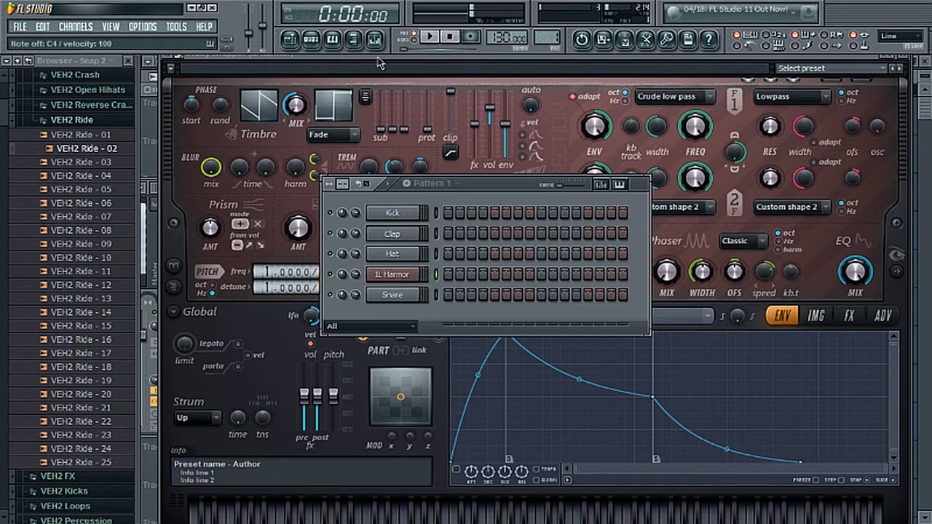
{"action": "key", "text": "F6"}
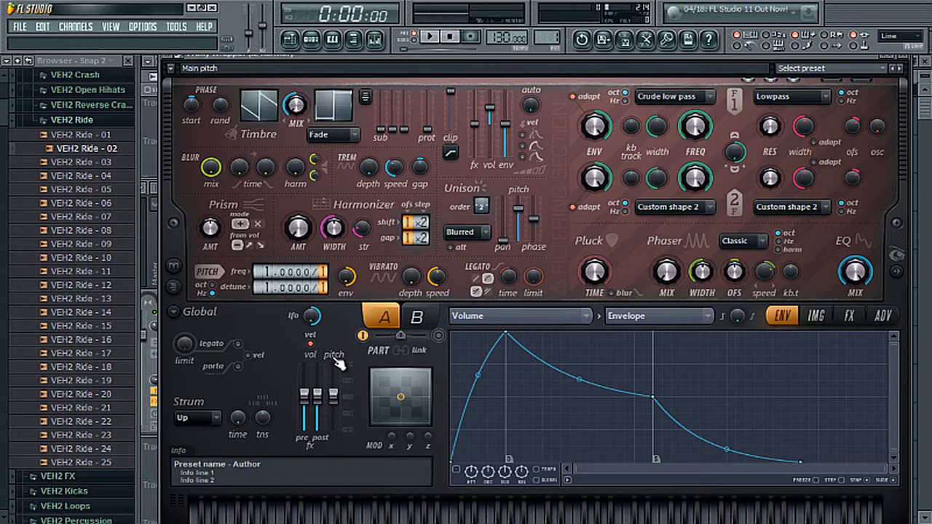
{"action": "left_click_drag", "start_coordinate": [339, 405], "coordinate": [333, 428]}
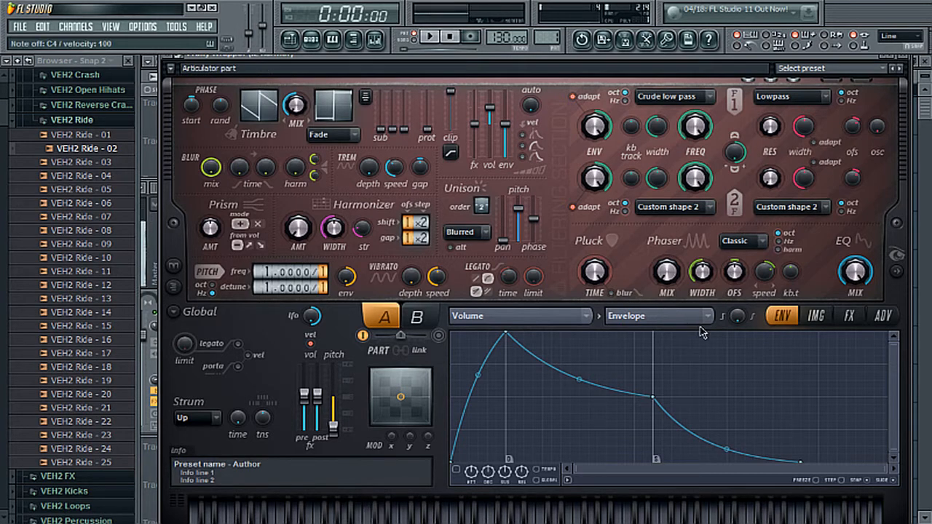
Set Harmor's distortion highcut to 1.00 and the distortion type to Cube, and audition a note
{"action": "left_click", "coordinate": [848, 315]}
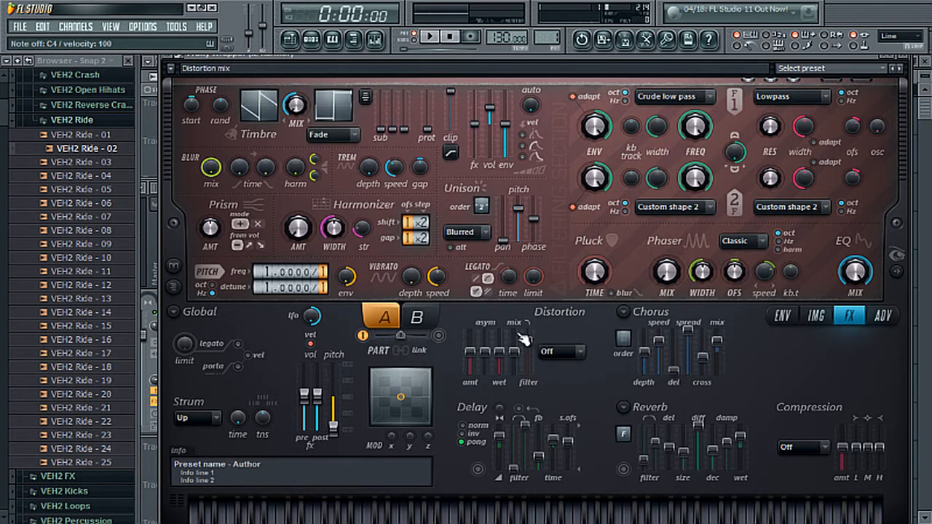
{"action": "left_click_drag", "start_coordinate": [529, 341], "coordinate": [529, 329]}
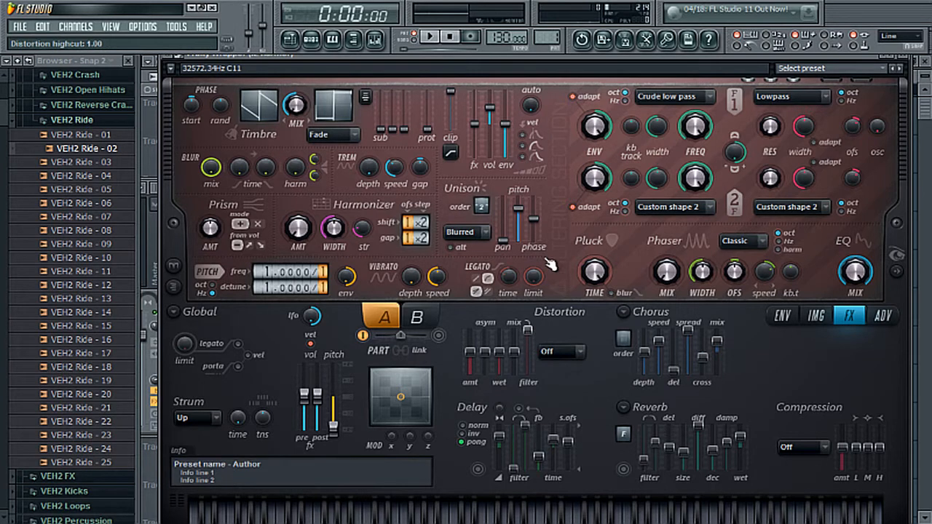
{"action": "left_click", "coordinate": [559, 352]}
{"action": "left_click", "coordinate": [567, 424]}
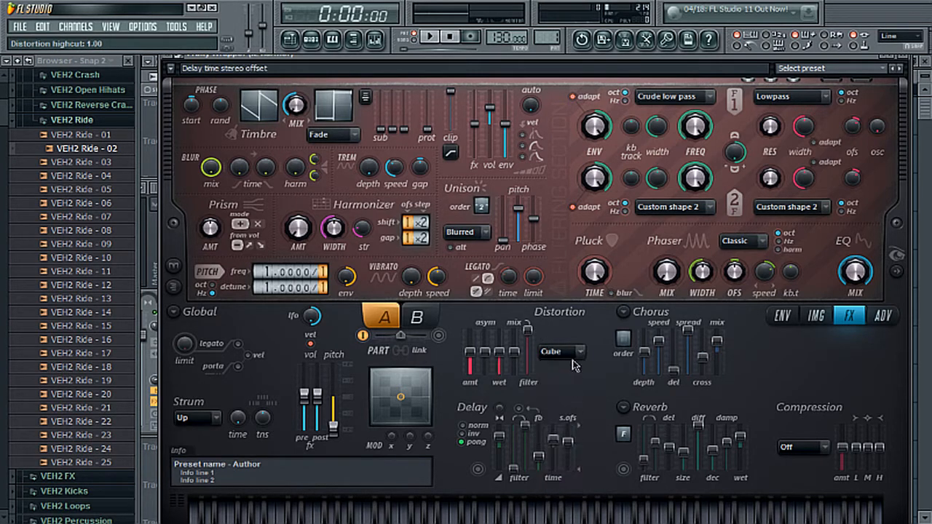
{"action": "left_click", "coordinate": [573, 353]}
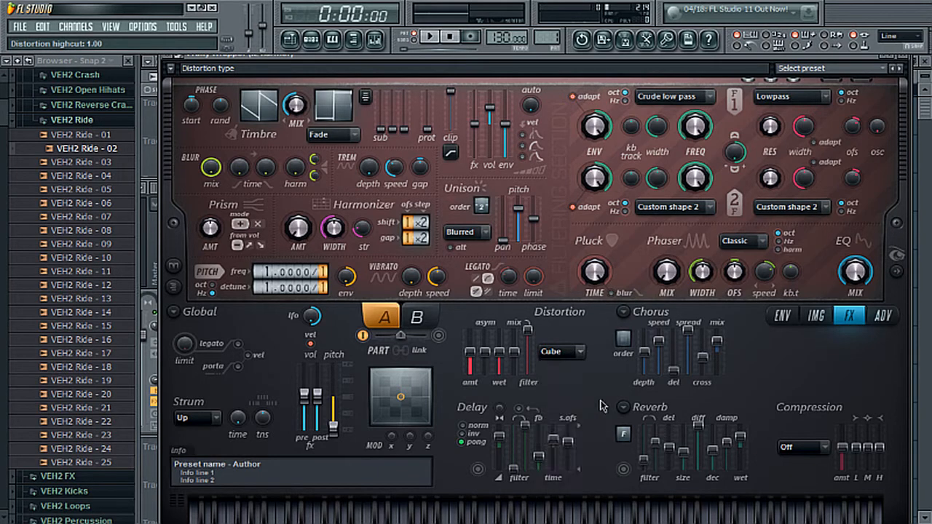
{"action": "left_click", "coordinate": [602, 406]}
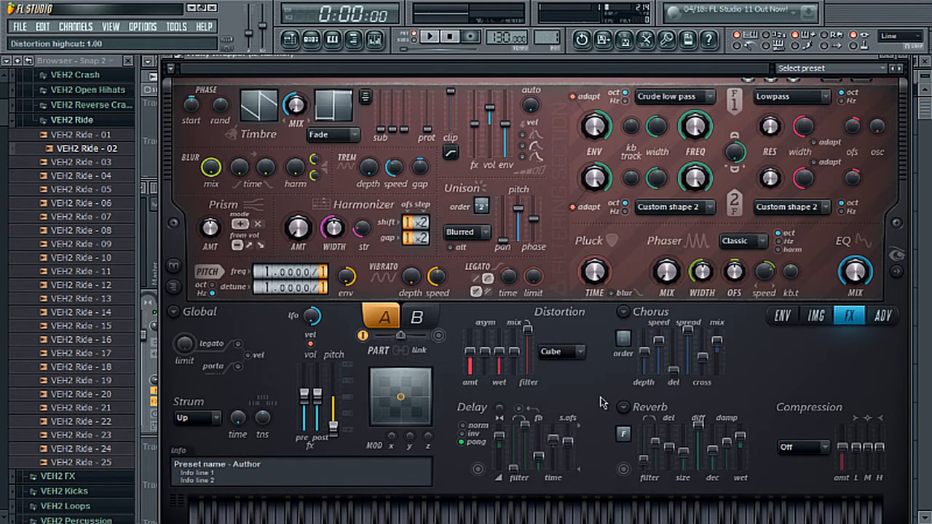
{"action": "key", "text": "z"}
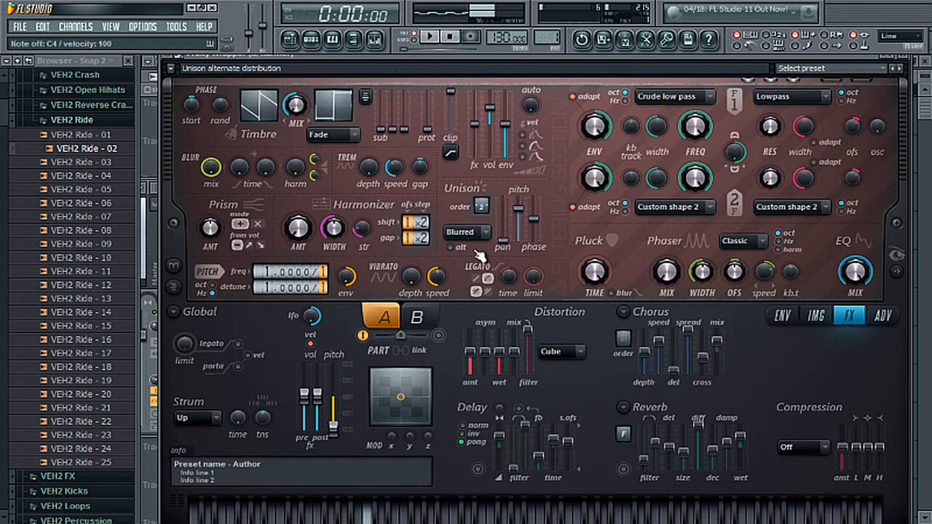
Open the Harmonic unison pitch shape for part A in Harmor's envelope editor
{"action": "left_click", "coordinate": [783, 315]}
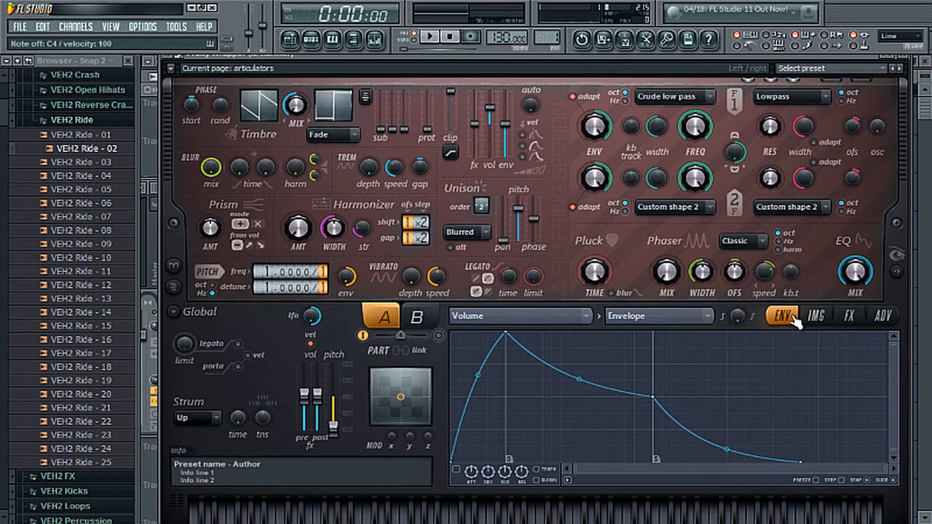
{"action": "left_click", "coordinate": [495, 320]}
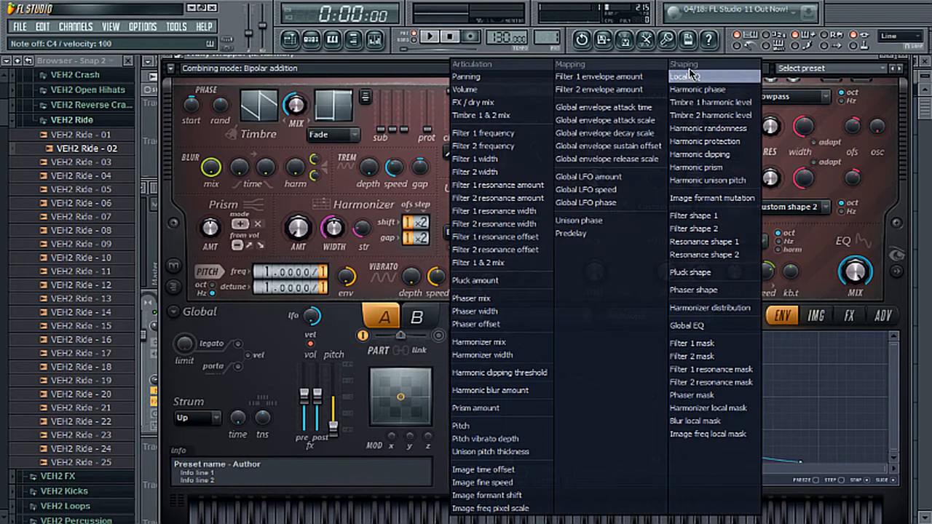
{"action": "left_click", "coordinate": [705, 183]}
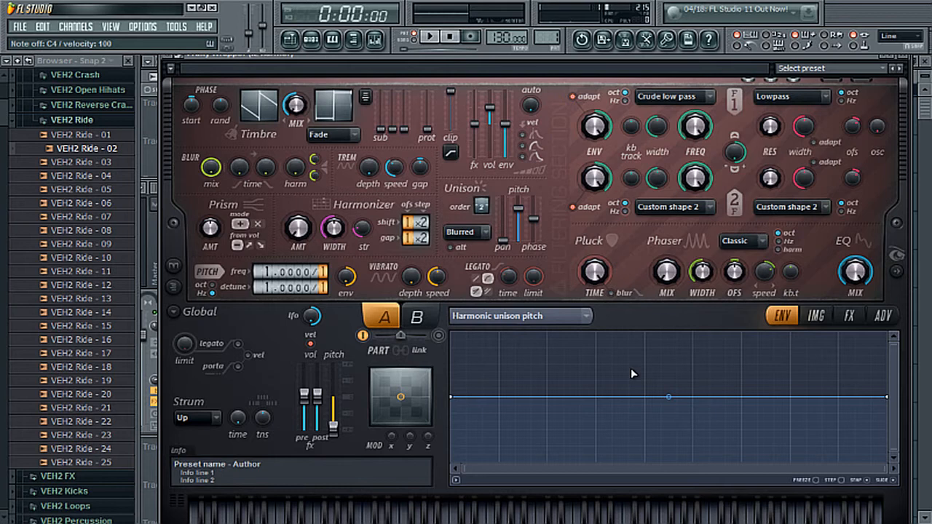
Add a +1.000 octave point near the start of the Harmonic unison pitch shape and bend the rising segment slightly downward
{"action": "right_click", "coordinate": [498, 360]}
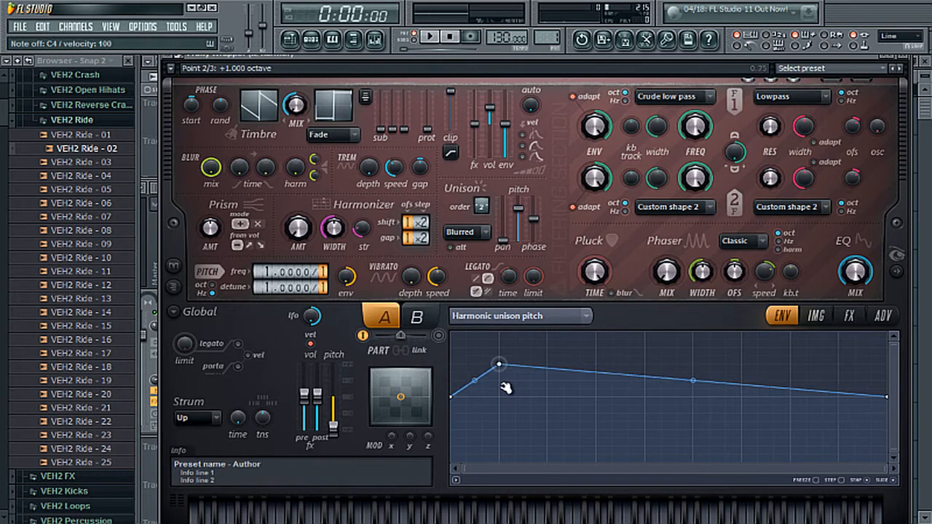
{"action": "mouse_move", "coordinate": [499, 365]}
{"action": "left_mouse_down"}
{"action": "mouse_move", "coordinate": [499, 380]}
{"action": "mouse_move", "coordinate": [612, 422]}
{"action": "mouse_move", "coordinate": [500, 366]}
{"action": "left_mouse_up"}
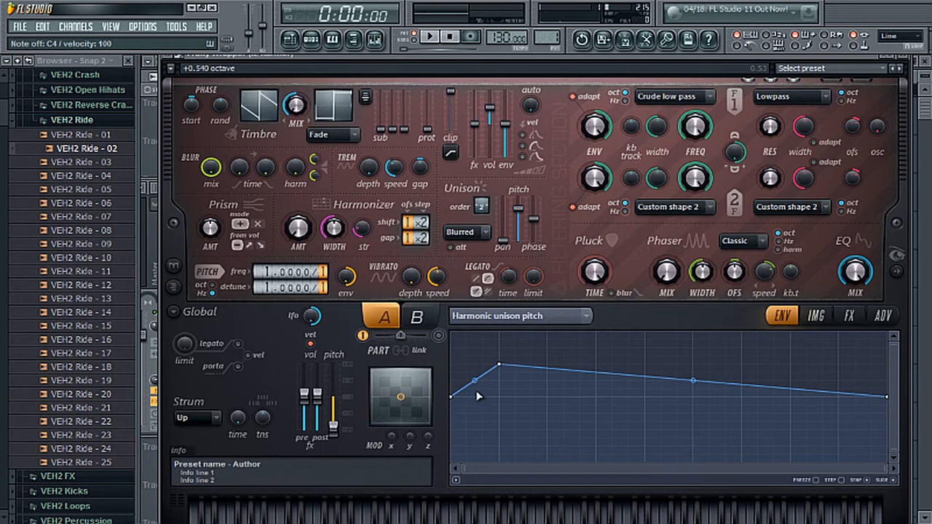
{"action": "left_click_drag", "start_coordinate": [476, 377], "coordinate": [479, 404]}
{"action": "right_click", "coordinate": [465, 396]}
{"action": "right_click", "coordinate": [467, 391]}
{"action": "right_click", "coordinate": [468, 394]}
{"action": "left_click", "coordinate": [481, 327]}
{"action": "right_click", "coordinate": [475, 395]}
{"action": "left_click", "coordinate": [482, 333]}
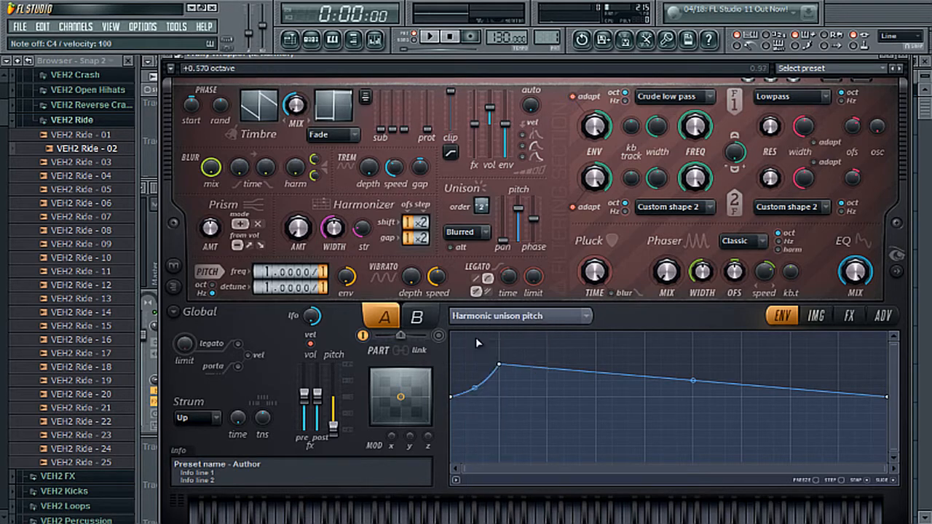
Straighten the first segment, lower the +1.000 octave point to near the graph's minimum, and add a higher point at +3.000 octaves
{"action": "right_click", "coordinate": [478, 387]}
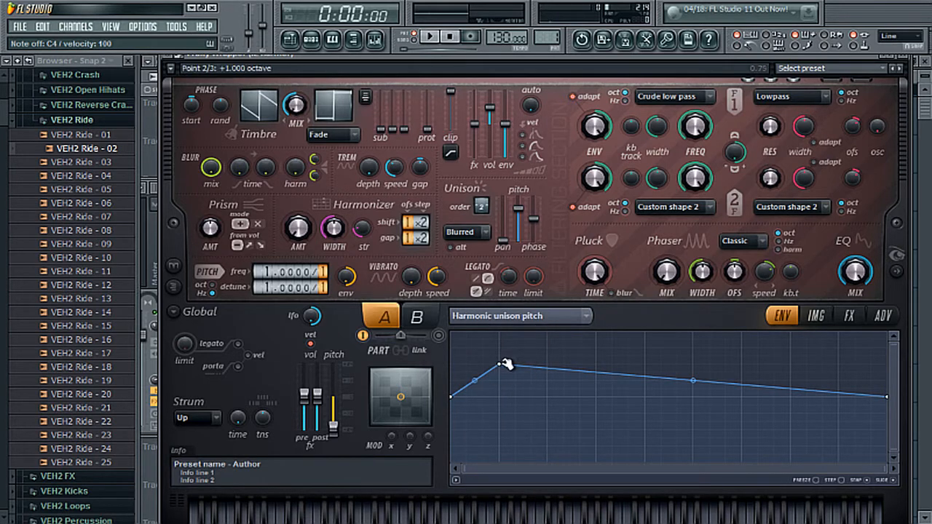
{"action": "left_click_drag", "start_coordinate": [499, 364], "coordinate": [499, 470]}
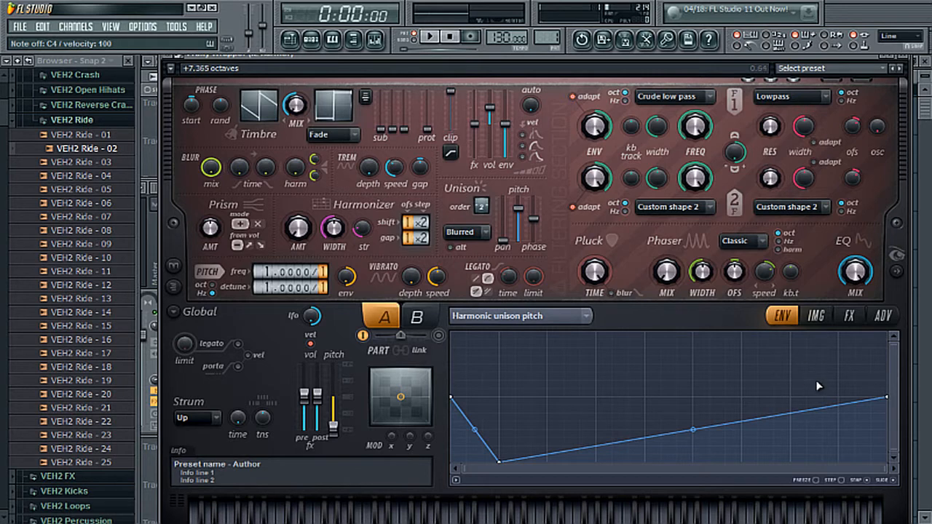
{"action": "right_click", "coordinate": [598, 433]}
{"action": "left_click_drag", "start_coordinate": [598, 433], "coordinate": [593, 413]}
Change the segment leading into the +3.000 octave point to Stairs and adjust its stepping
{"action": "right_click", "coordinate": [550, 412]}
{"action": "left_click", "coordinate": [549, 414]}
{"action": "right_click", "coordinate": [595, 417]}
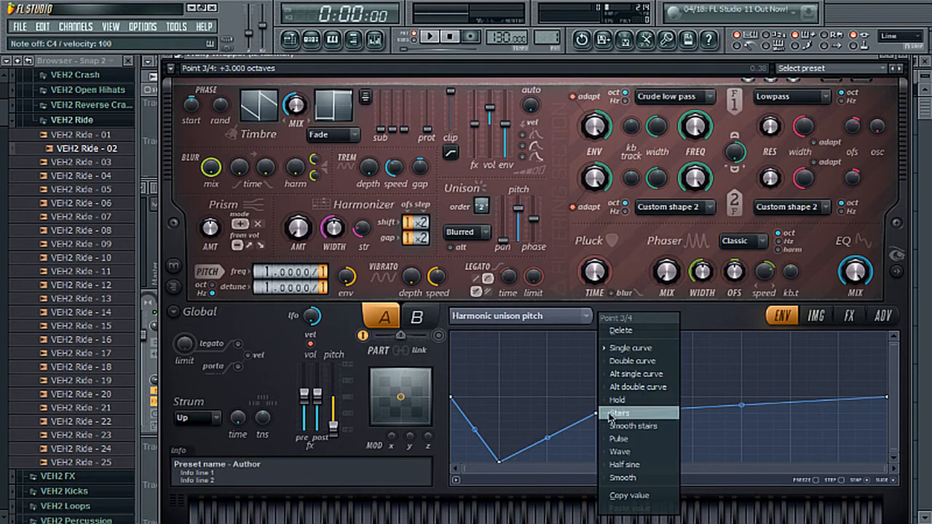
{"action": "left_click", "coordinate": [611, 414]}
{"action": "left_click_drag", "start_coordinate": [551, 438], "coordinate": [573, 54]}
{"action": "right_click", "coordinate": [595, 414]}
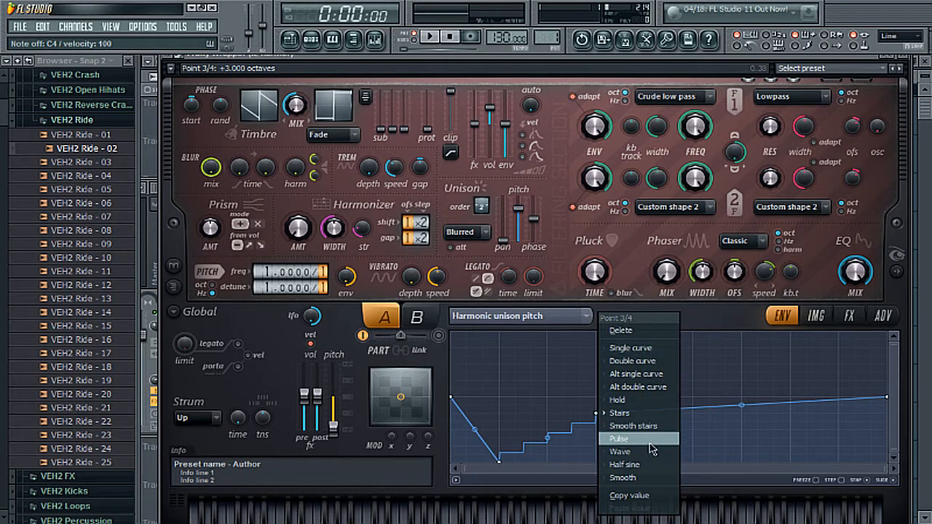
{"action": "left_click", "coordinate": [716, 317]}
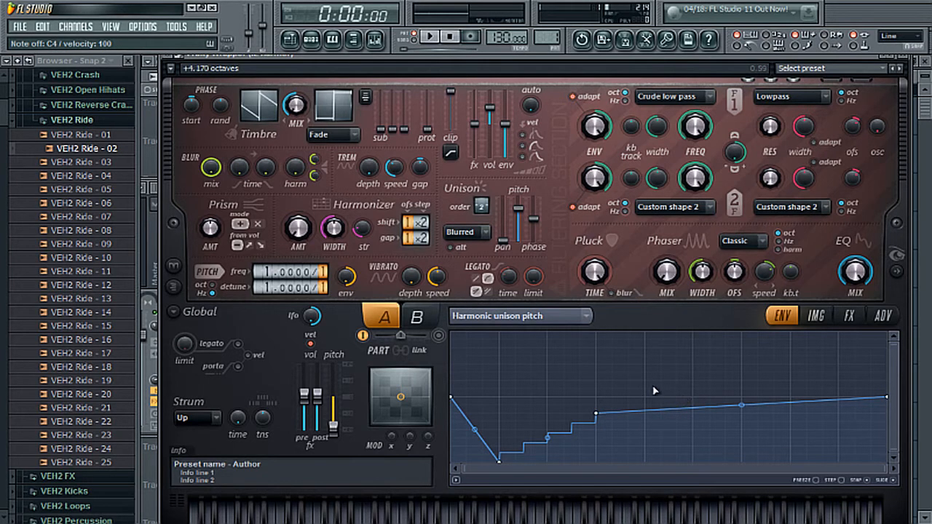
Add a raised point at +4.000 octaves, change its stepped rise to a smooth curve, and shift the point slightly later and higher
{"action": "left_click_drag", "start_coordinate": [645, 382], "coordinate": [647, 371]}
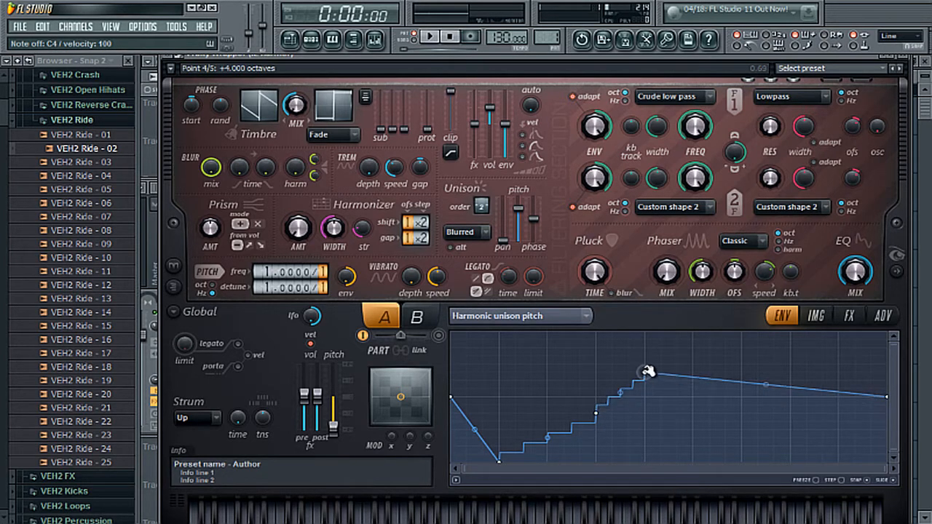
{"action": "right_click", "coordinate": [647, 371]}
{"action": "left_click", "coordinate": [662, 359]}
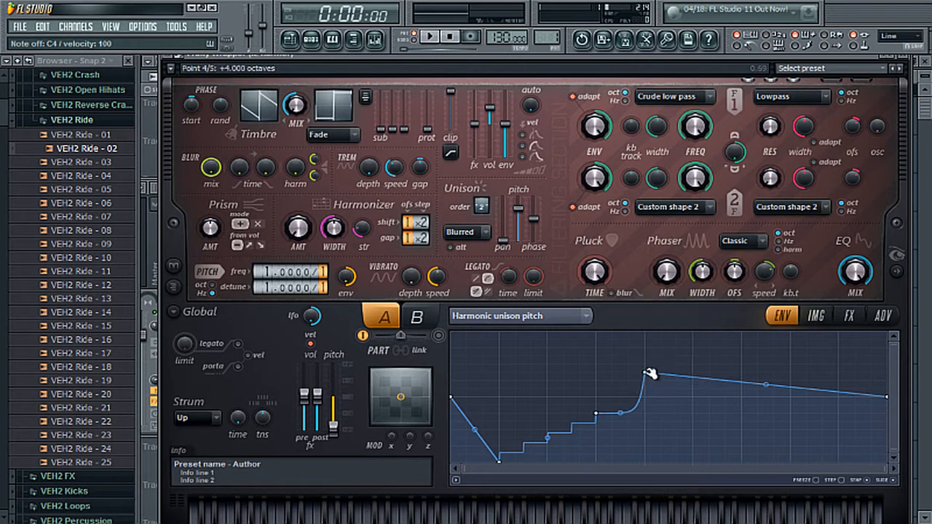
{"action": "left_click_drag", "start_coordinate": [649, 372], "coordinate": [660, 364]}
Add a point after the peak, lower it to near the graph's minimum, and bend the falling segment into a steep inward curve
{"action": "left_click", "coordinate": [727, 414]}
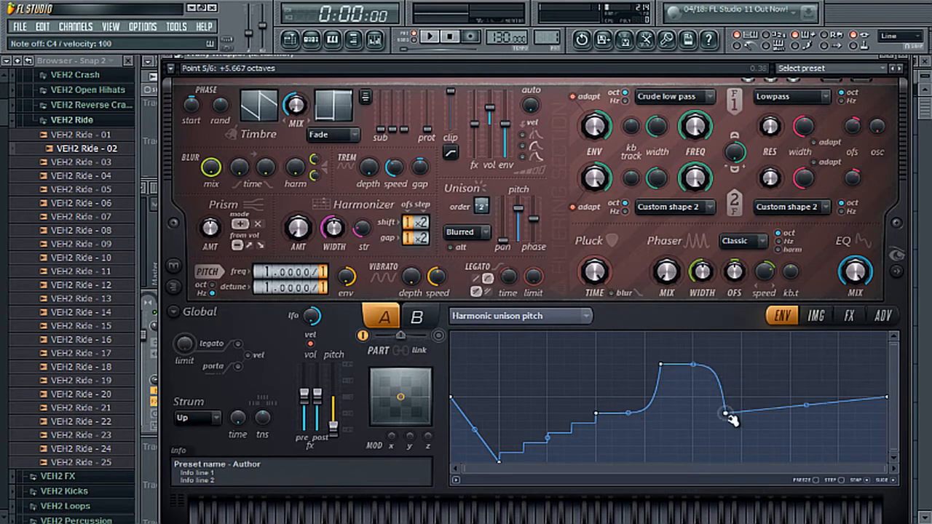
{"action": "left_click_drag", "start_coordinate": [727, 414], "coordinate": [708, 461]}
{"action": "left_click_drag", "start_coordinate": [684, 412], "coordinate": [684, 450]}
Add a low and a high point at +7.000 octaves to form a vertical jump, raise the high one further, and audition C4
{"action": "right_click", "coordinate": [790, 446]}
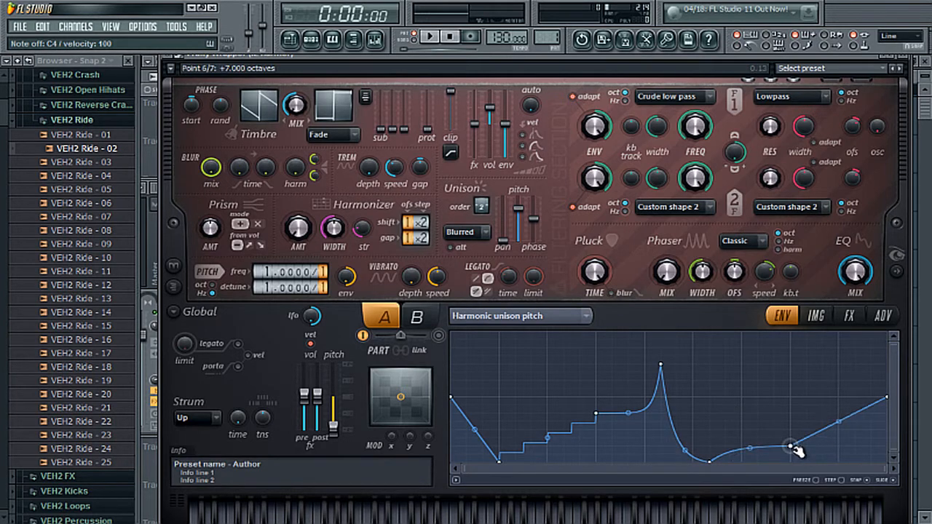
{"action": "right_click", "coordinate": [792, 365]}
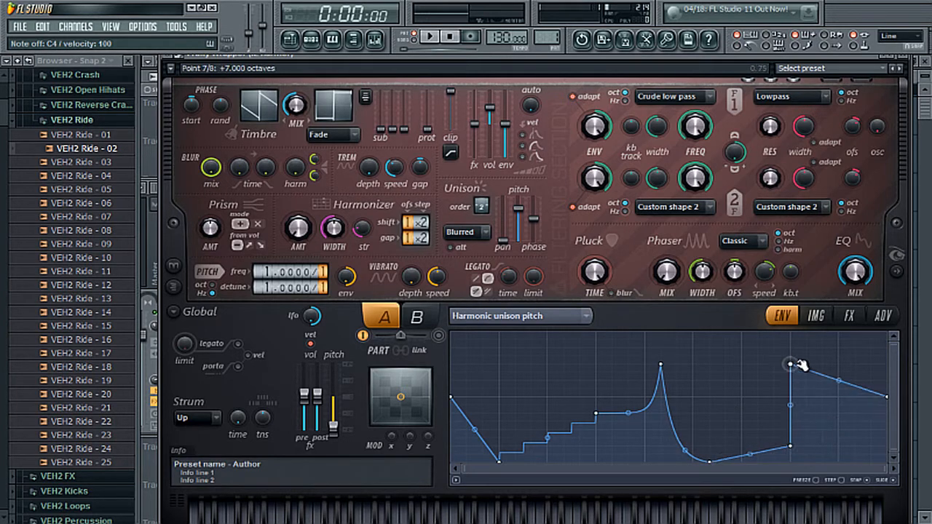
{"action": "left_click_drag", "start_coordinate": [792, 365], "coordinate": [792, 348]}
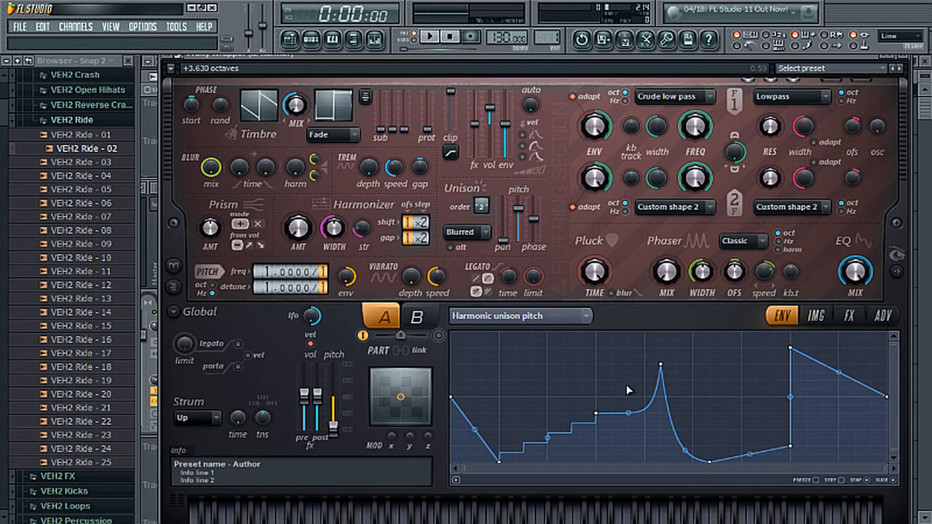
{"action": "key", "text": "z"}
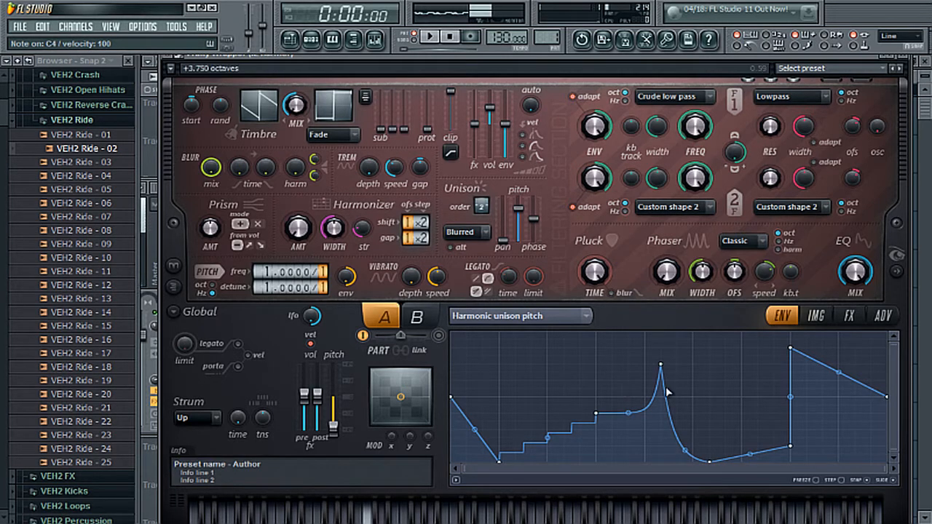
Lower the last high point and shift it later, raise the +4.333 octave peak to near the maximum, and audition C4 after each change
{"action": "left_click_drag", "start_coordinate": [793, 349], "coordinate": [859, 452]}
{"action": "key", "text": "z"}
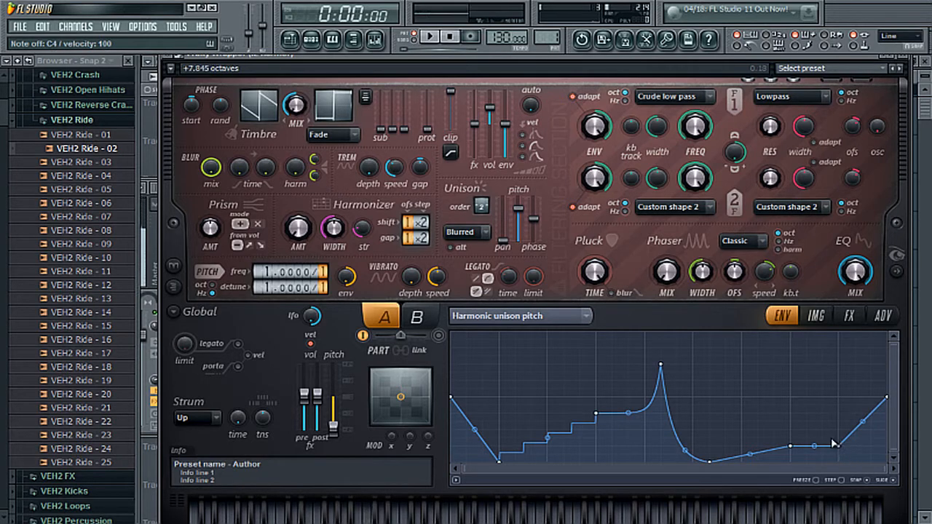
{"action": "left_click_drag", "start_coordinate": [661, 364], "coordinate": [663, 340]}
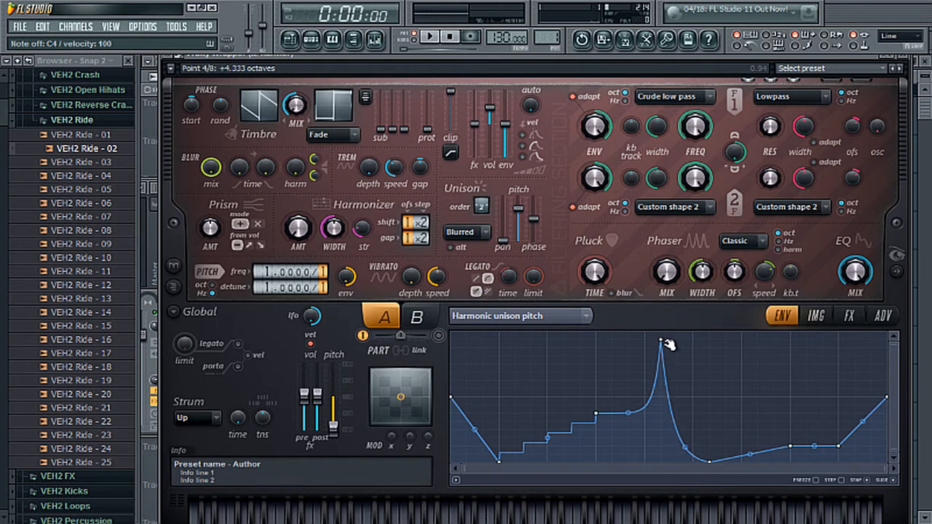
{"action": "key", "text": "z"}
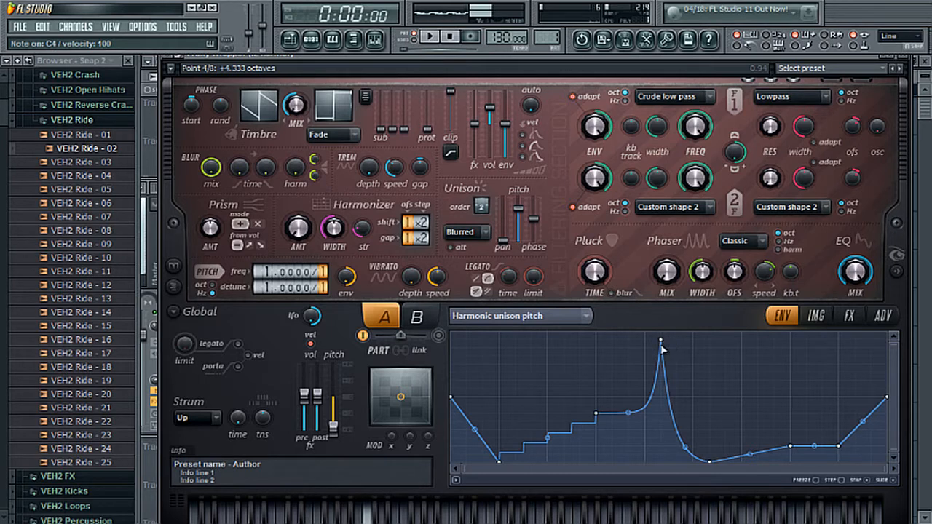
Increase the number of steps in the staircase segment and raise the point after +7.000 octaves above the centre line
{"action": "left_click_drag", "start_coordinate": [501, 461], "coordinate": [548, 437]}
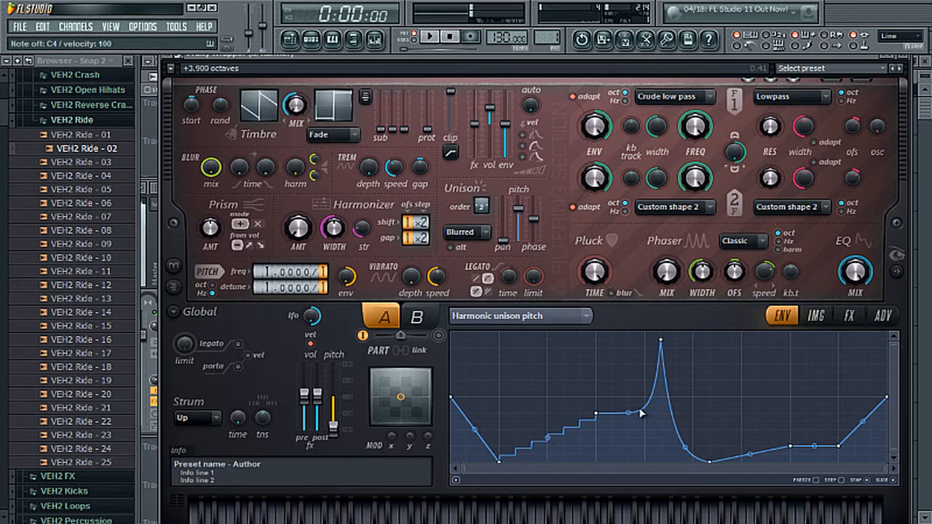
{"action": "left_click_drag", "start_coordinate": [829, 453], "coordinate": [826, 367]}
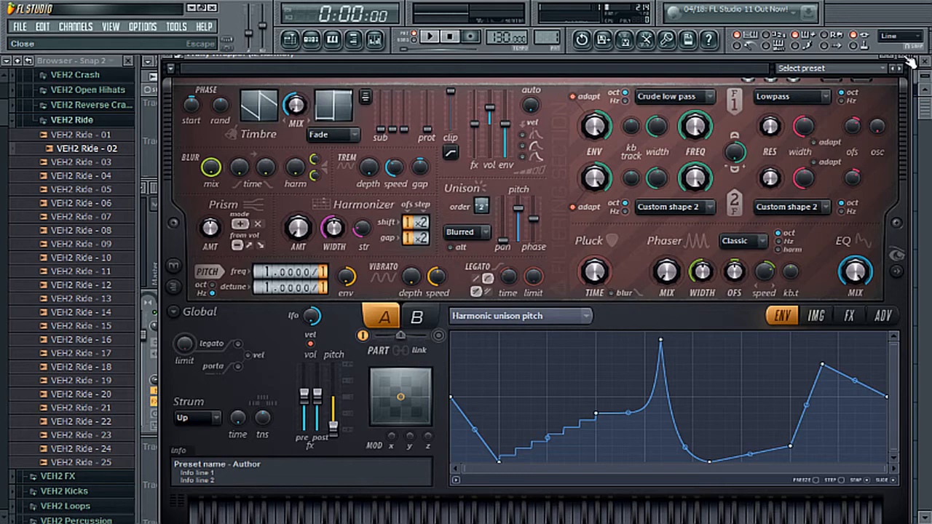
Close the Harmor window and open the piano roll for the IL Harmor channel
{"action": "left_click", "coordinate": [910, 62]}
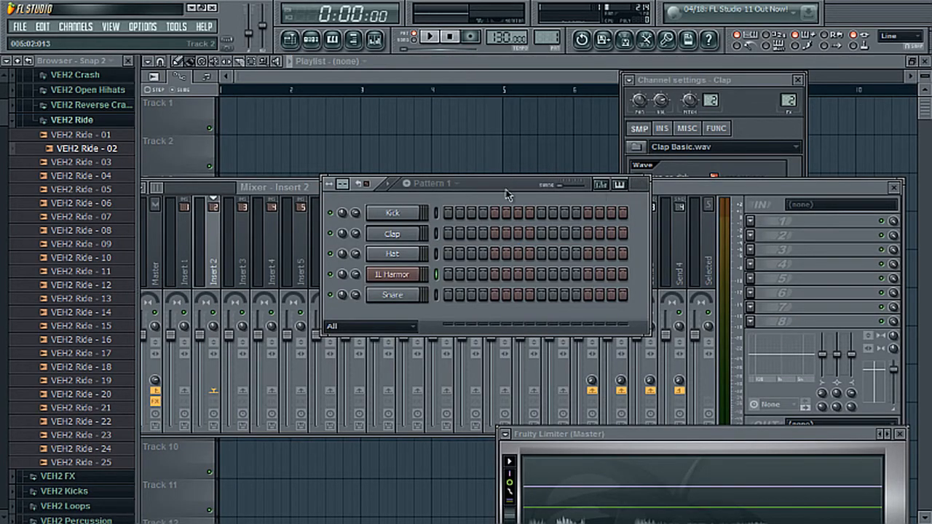
{"action": "right_click", "coordinate": [419, 275]}
{"action": "left_click", "coordinate": [444, 274]}
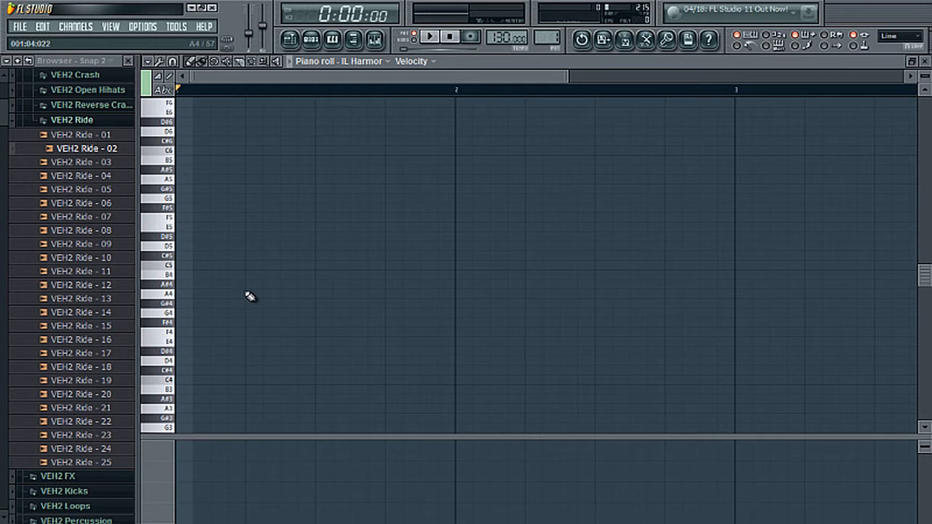
Draw consecutive half-bar notes C4, C#4, D#4 and E4 across bars 1 and 2
{"action": "scroll", "coordinate": [250, 291], "scroll_direction": "down", "scroll_amount": 4}
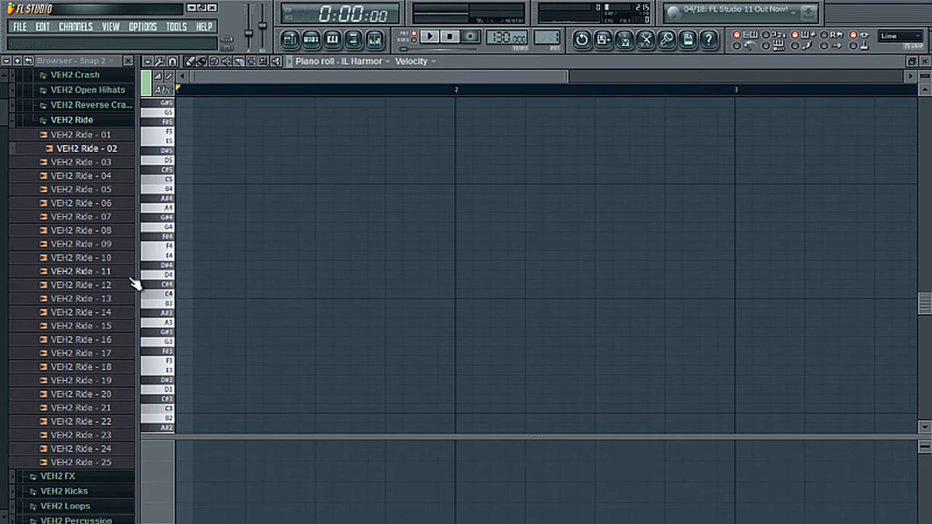
{"action": "left_click", "coordinate": [185, 295]}
{"action": "left_click_drag", "start_coordinate": [210, 294], "coordinate": [313, 303]}
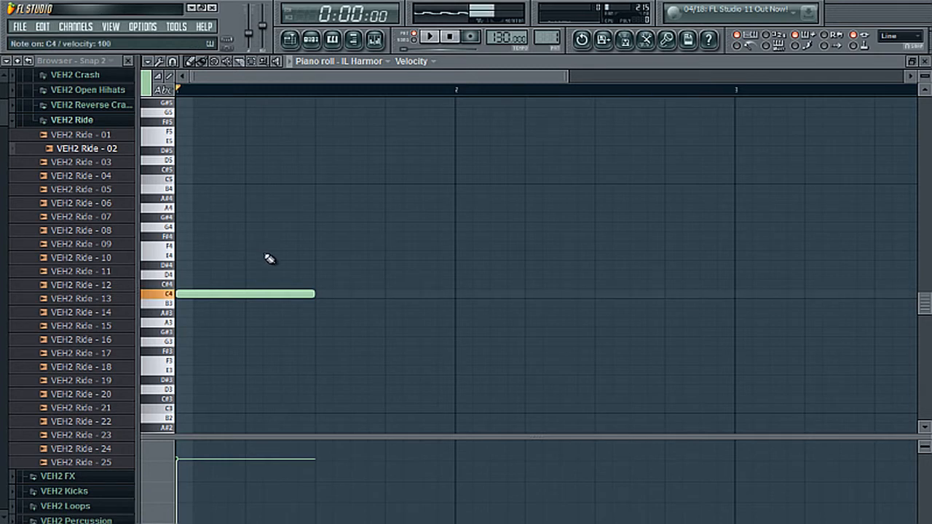
{"action": "left_click", "coordinate": [351, 283]}
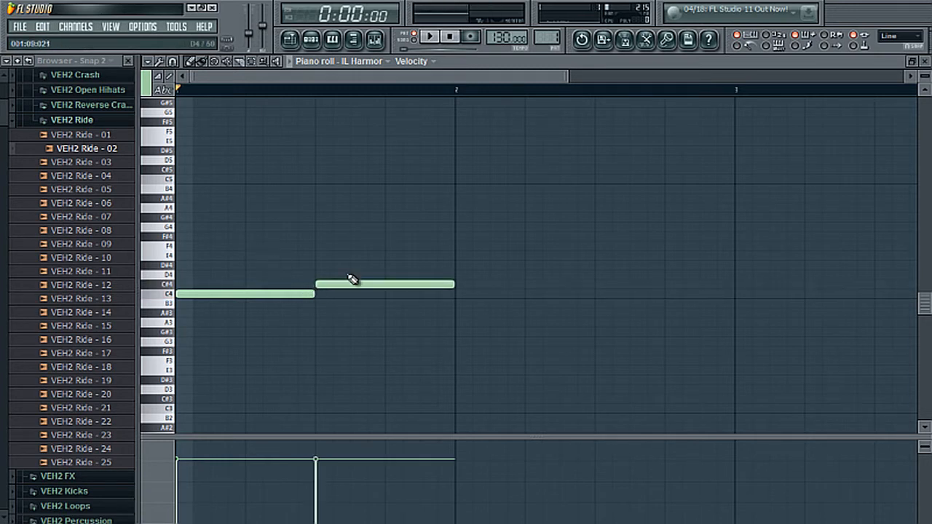
{"action": "left_click", "coordinate": [457, 265]}
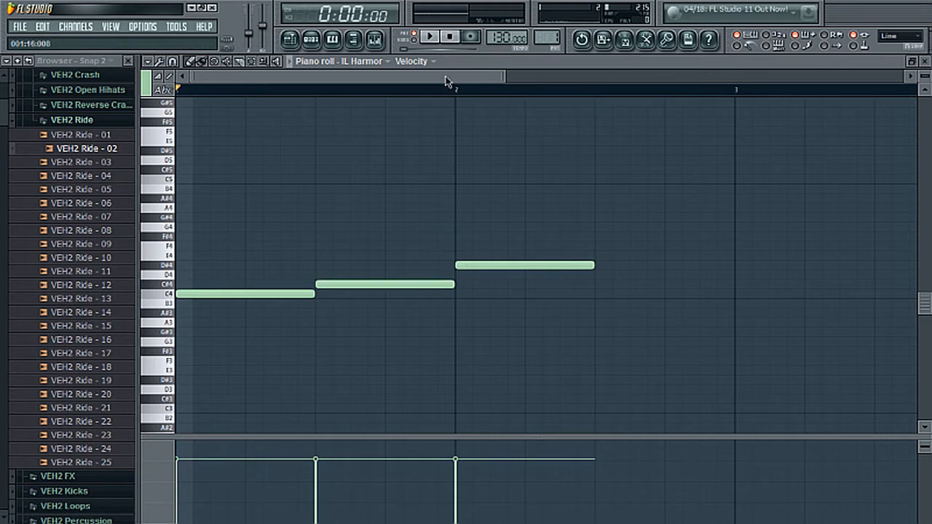
{"action": "scroll", "coordinate": [491, 114], "scroll_direction": "right", "scroll_amount": 2}
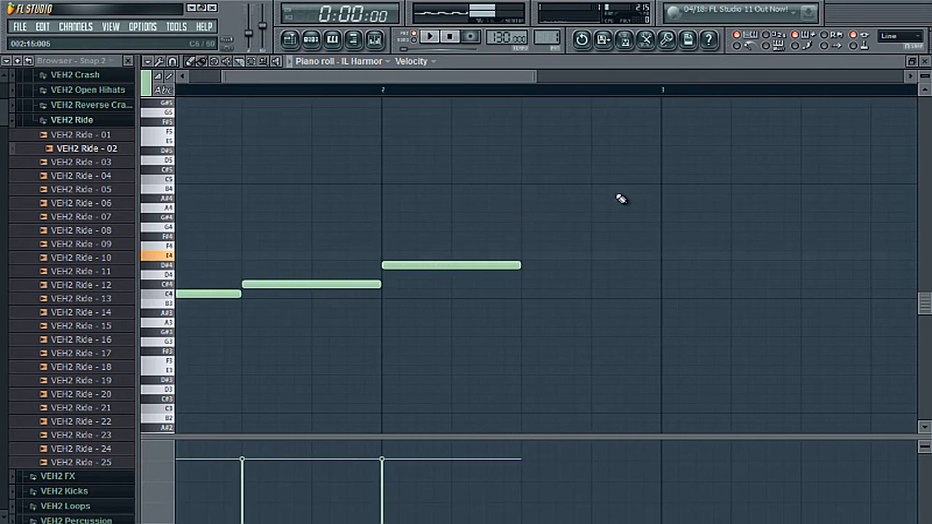
{"action": "left_click", "coordinate": [526, 256]}
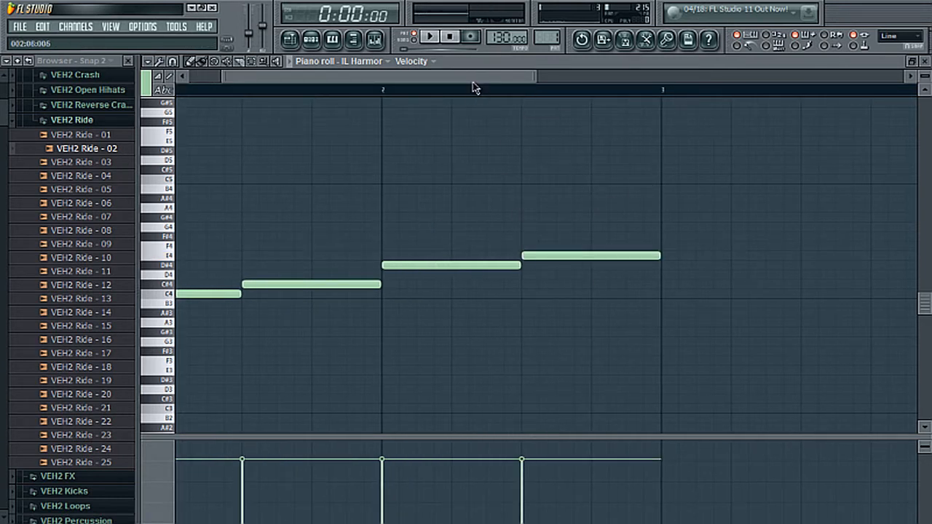
Continue the melody with half-bar notes D#4, C#4, B3 and A3 across bars 3 and 4
{"action": "left_click_drag", "start_coordinate": [470, 80], "coordinate": [549, 81]}
{"action": "left_click", "coordinate": [508, 265]}
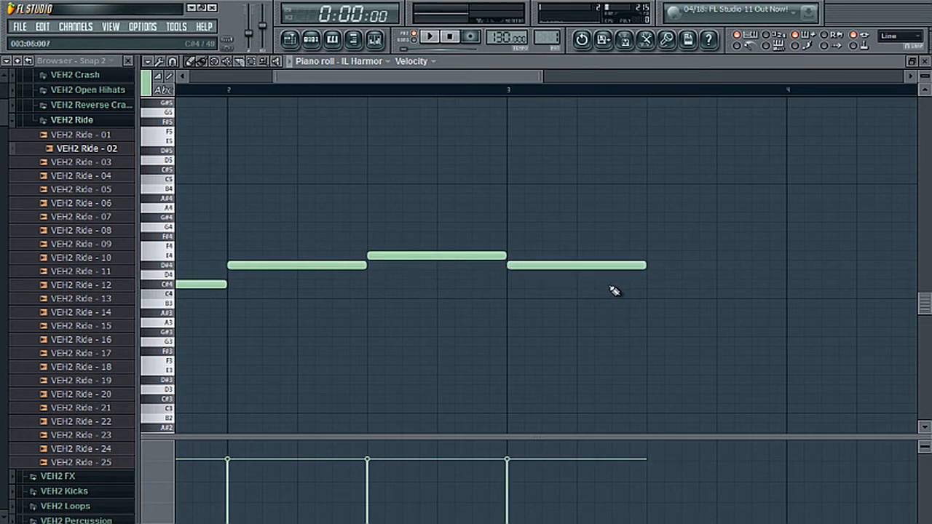
{"action": "left_click", "coordinate": [647, 284]}
{"action": "left_click_drag", "start_coordinate": [489, 81], "coordinate": [591, 82]}
{"action": "left_click", "coordinate": [603, 304]}
{"action": "left_click", "coordinate": [563, 323]}
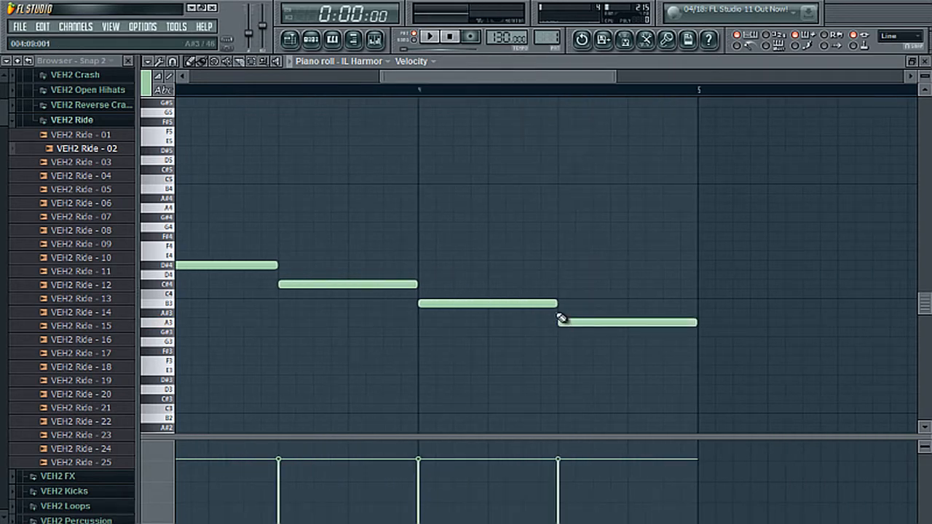
{"action": "scroll", "coordinate": [321, 97], "scroll_direction": "down", "scroll_amount": 3}
{"action": "left_click_drag", "start_coordinate": [377, 77], "coordinate": [134, 75]}
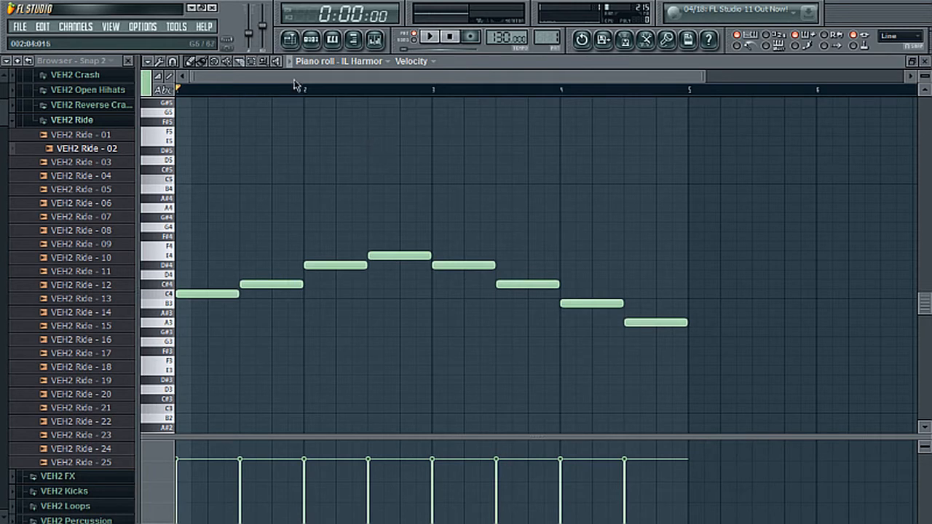
Play back the four-bar IL Harmor melody, then stop playback
{"action": "key", "text": "space"}
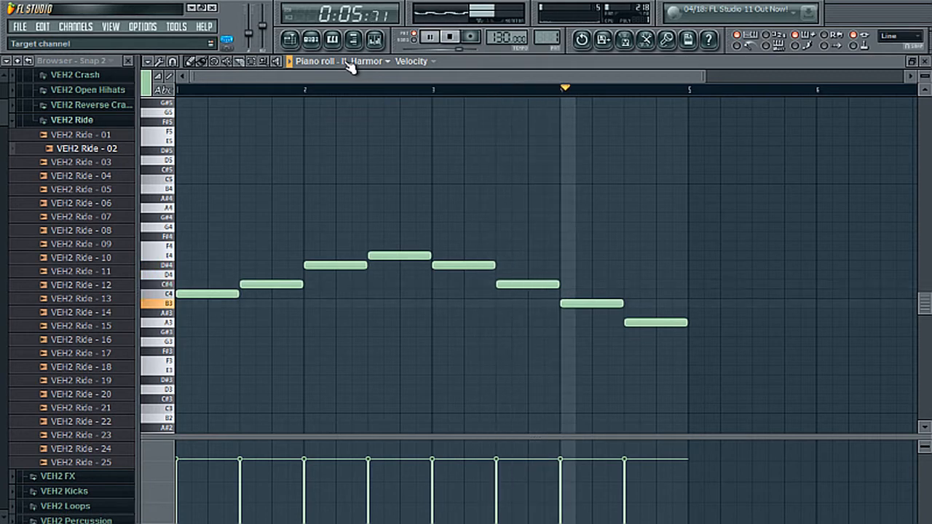
{"action": "key", "text": "space"}
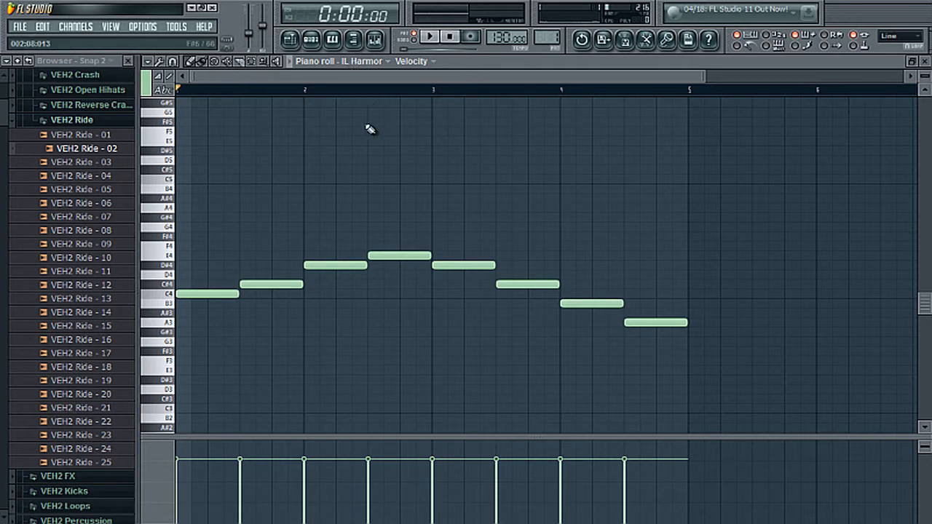
Audition the Harmor sound across octaves on the piano roll keyboard, playing C3, then C6 and progressively lower keys
{"action": "scroll", "coordinate": [364, 128], "scroll_direction": "down", "scroll_amount": 2}
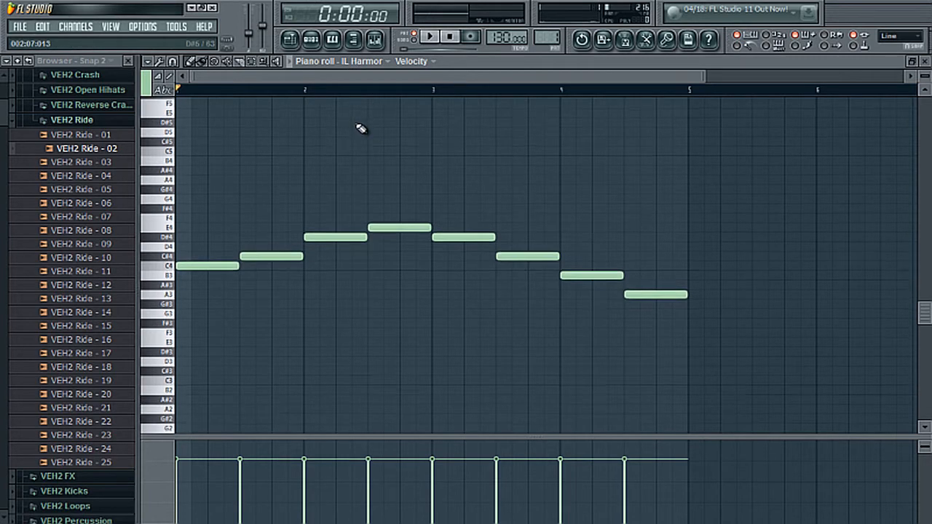
{"action": "scroll", "coordinate": [191, 322], "scroll_direction": "down", "scroll_amount": 4}
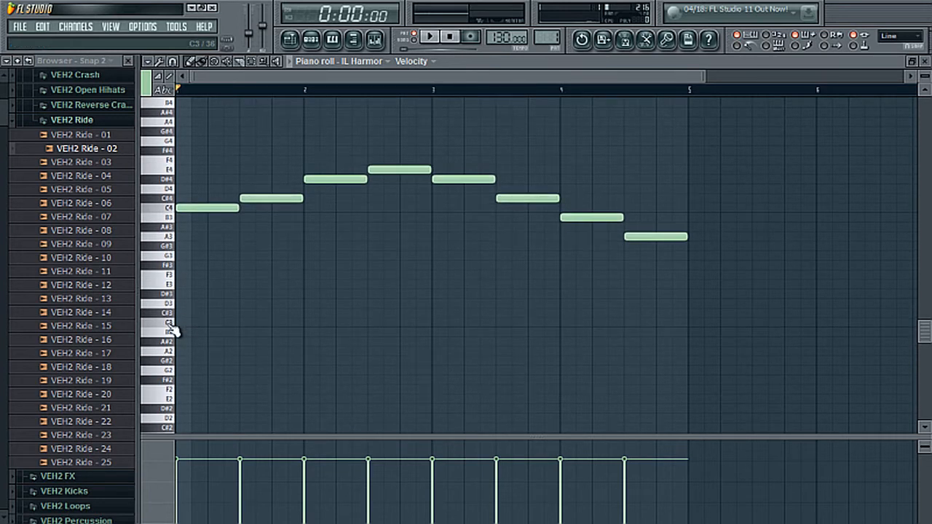
{"action": "left_click", "coordinate": [174, 324]}
{"action": "scroll", "coordinate": [178, 331], "scroll_direction": "up", "scroll_amount": 5}
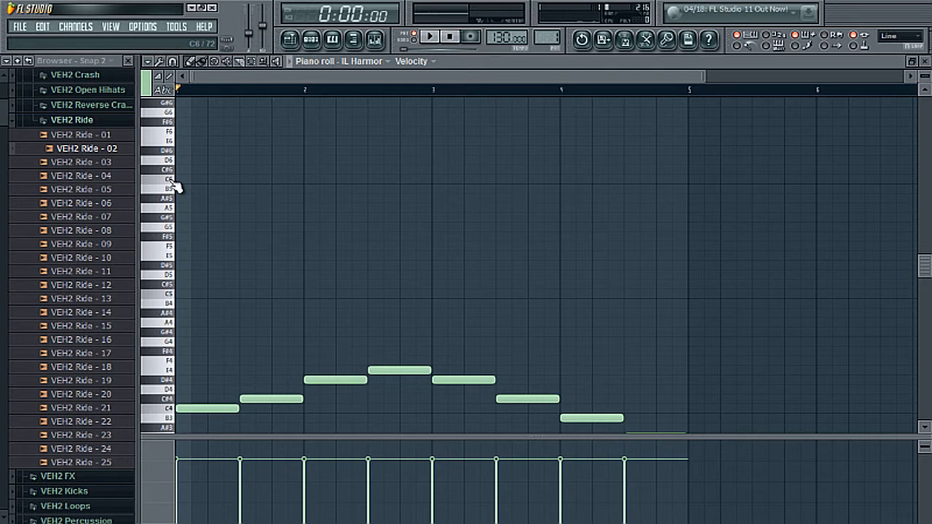
{"action": "left_click", "coordinate": [173, 182]}
{"action": "left_click", "coordinate": [174, 182]}
{"action": "left_click", "coordinate": [174, 257]}
{"action": "left_click", "coordinate": [173, 322]}
{"action": "left_click", "coordinate": [175, 355]}
{"action": "left_click", "coordinate": [177, 390]}
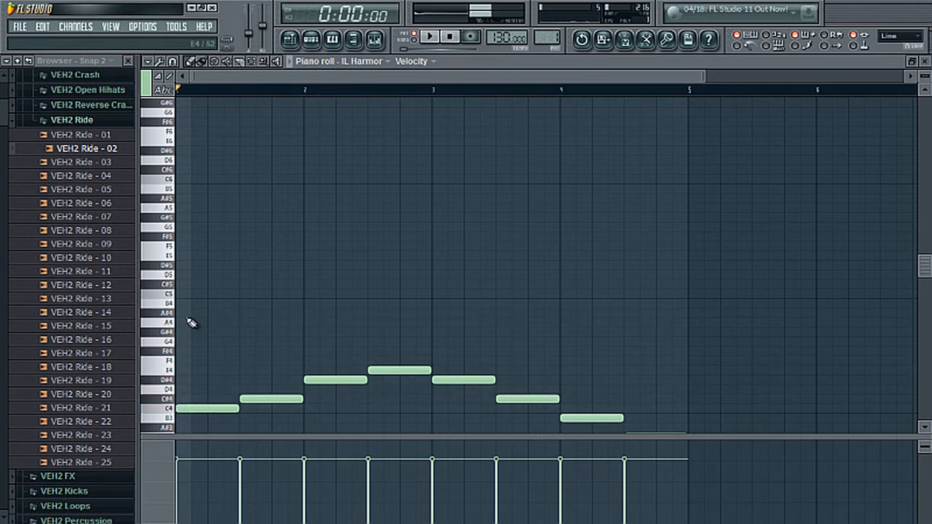
{"action": "scroll", "coordinate": [249, 264], "scroll_direction": "down", "scroll_amount": 3}
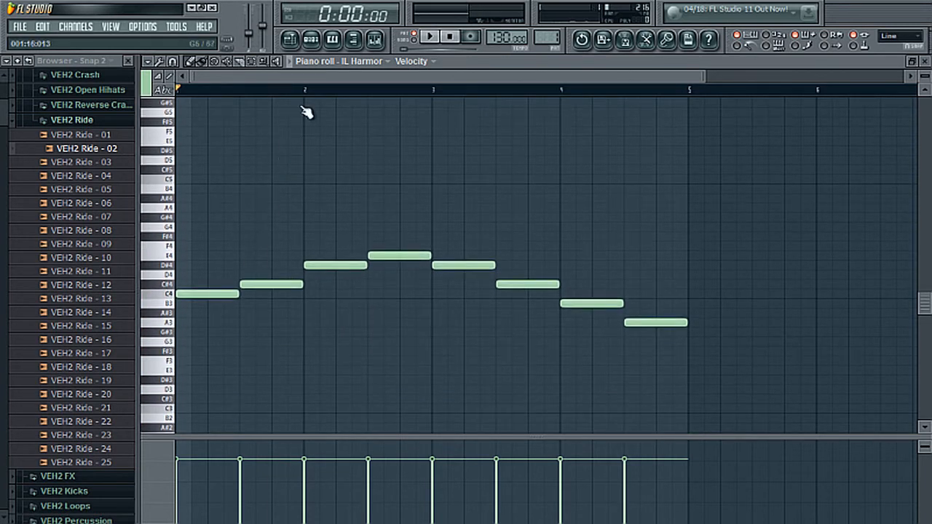
Insert a 3x Osc channel above the IL Harmor channel in Pattern 1 and try a note on its keyboard
{"action": "left_click", "coordinate": [317, 45]}
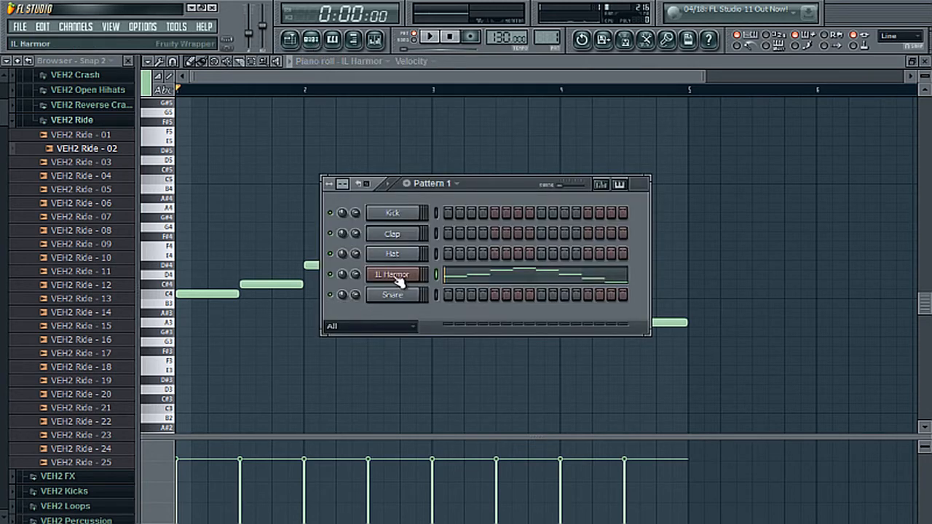
{"action": "right_click", "coordinate": [399, 281]}
{"action": "mouse_move", "coordinate": [484, 403]}
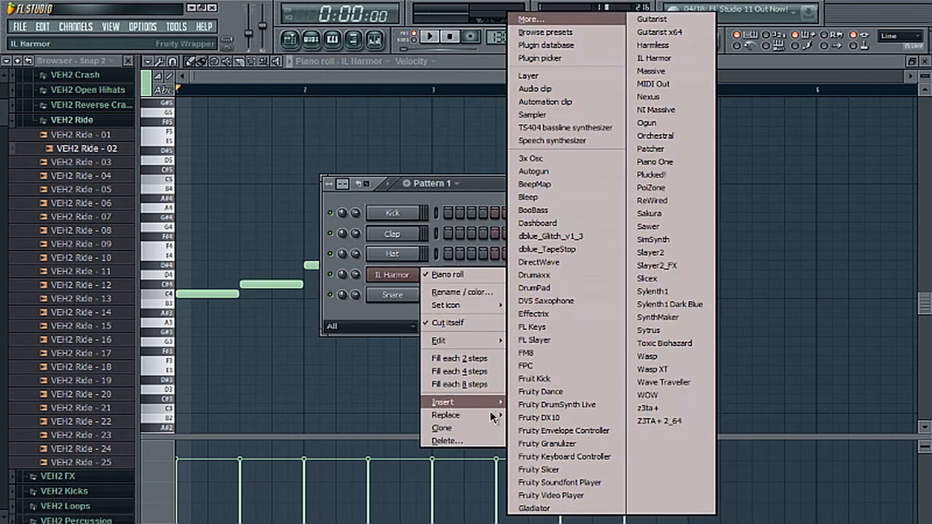
{"action": "left_click", "coordinate": [571, 160]}
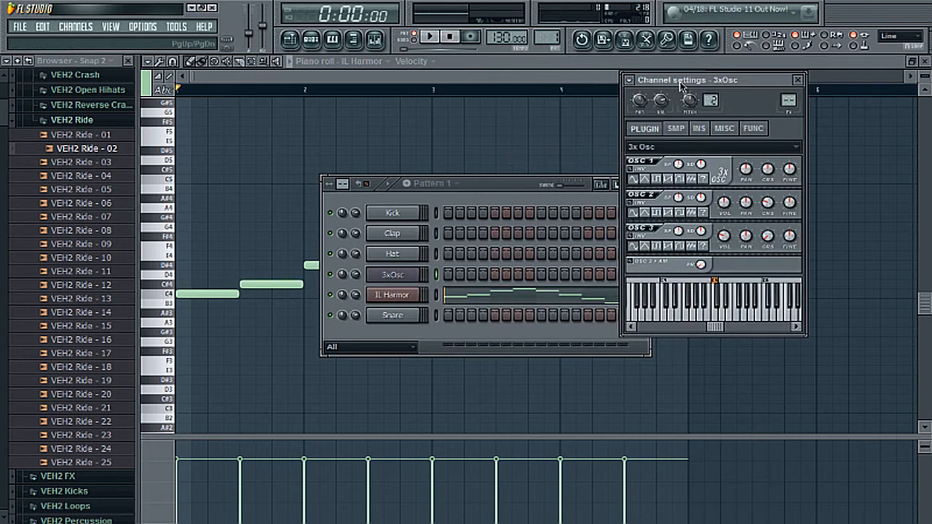
{"action": "left_click_drag", "start_coordinate": [672, 85], "coordinate": [701, 107]}
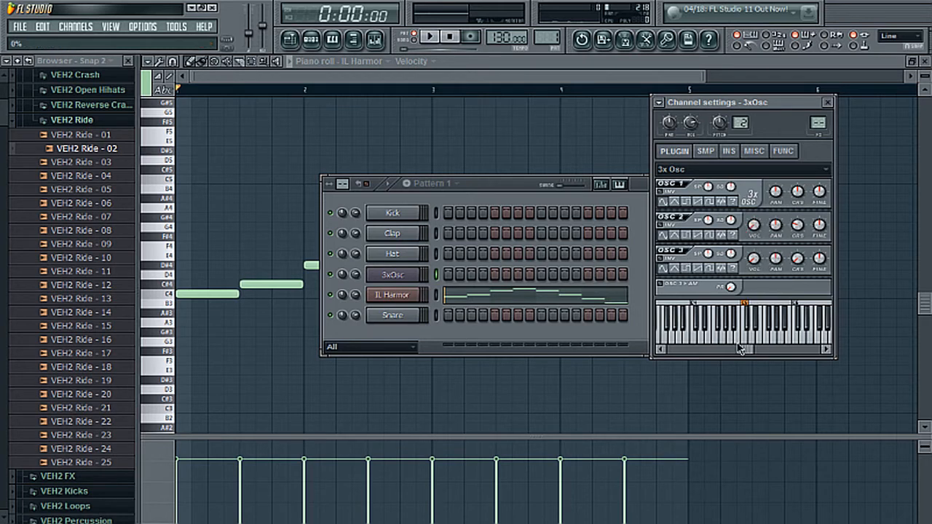
{"action": "left_click", "coordinate": [699, 320]}
Copy the IL Harmor channel's four-bar melody into the 3xOsc channel
{"action": "left_click", "coordinate": [438, 295]}
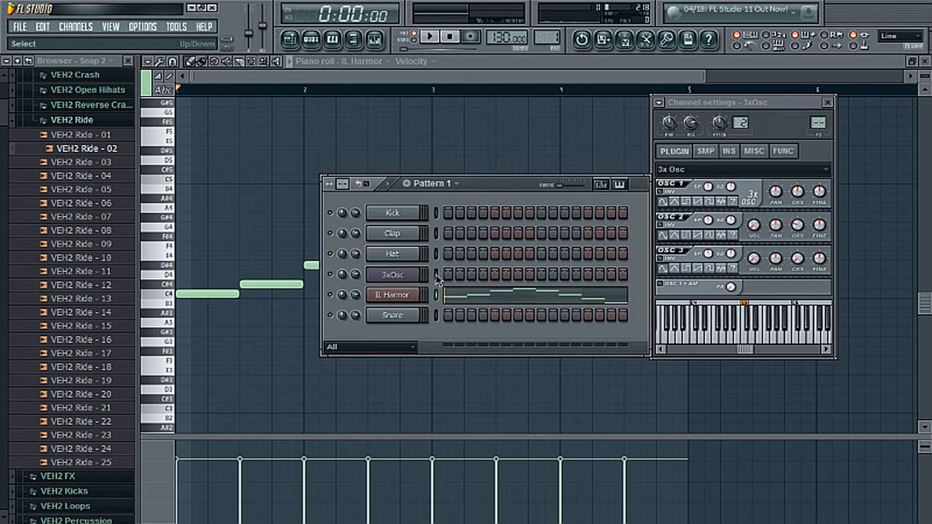
{"action": "left_click", "coordinate": [436, 275]}
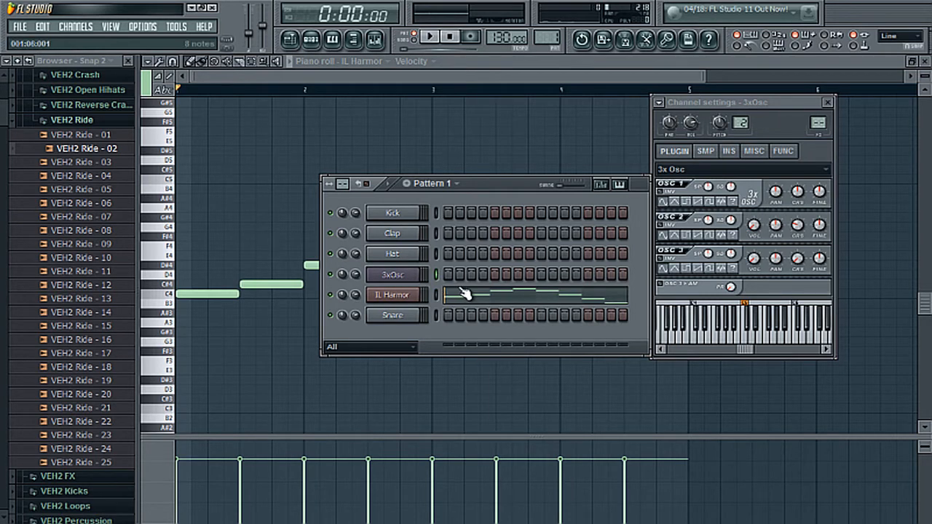
{"action": "key", "text": "ctrl+v"}
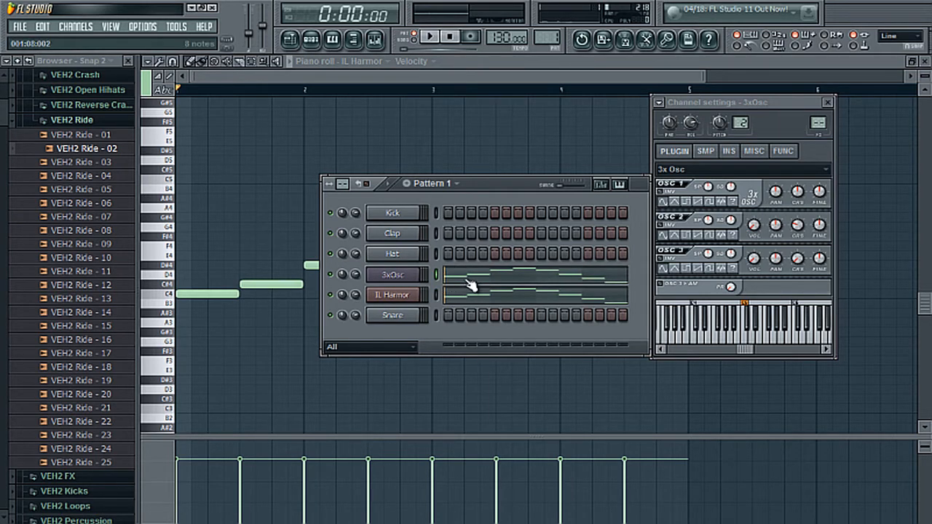
Transpose all the 3xOsc melody notes down two octaves, so that the first note sits on C2
{"action": "left_click", "coordinate": [470, 283]}
{"action": "scroll", "coordinate": [419, 102], "scroll_direction": "down", "scroll_amount": 3}
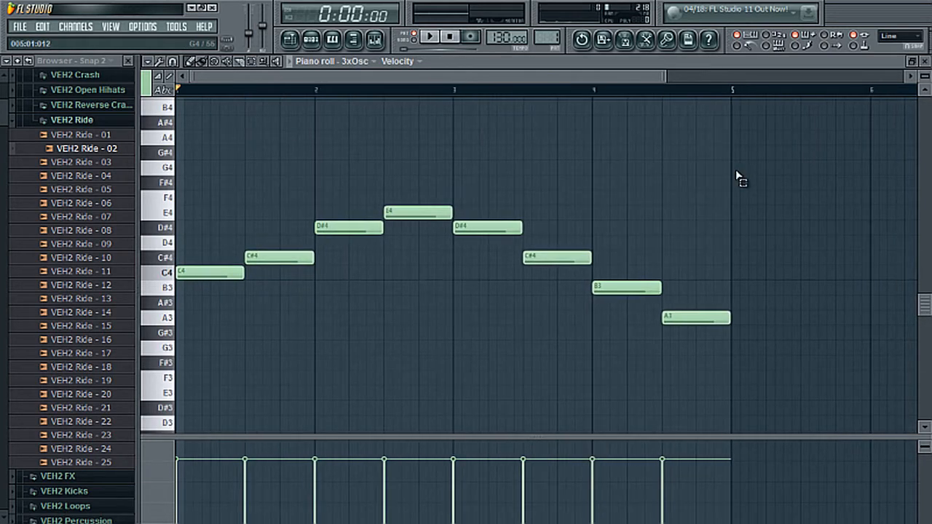
{"action": "left_click_drag", "start_coordinate": [738, 173], "coordinate": [172, 390]}
{"action": "scroll", "coordinate": [220, 202], "scroll_direction": "down", "scroll_amount": 4}
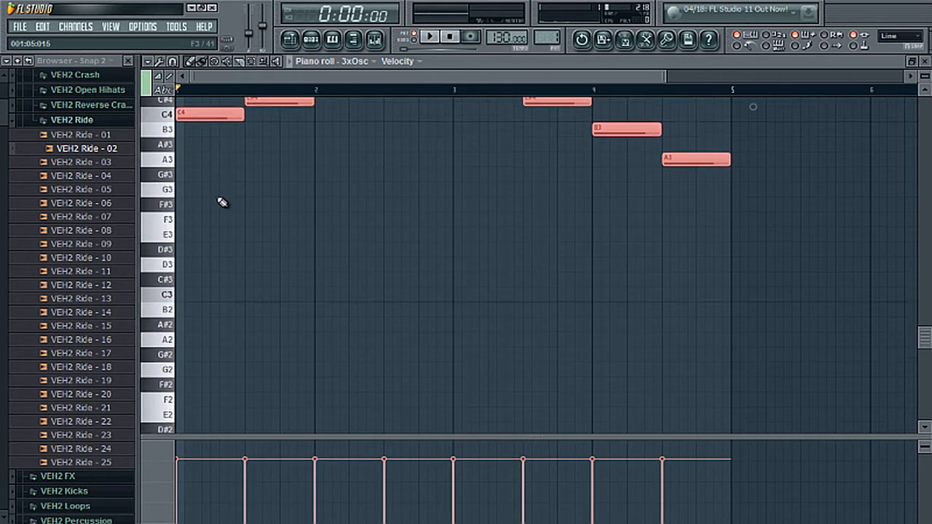
{"action": "scroll", "coordinate": [213, 102], "scroll_direction": "up", "scroll_amount": 1}
{"action": "scroll", "coordinate": [219, 100], "scroll_direction": "down", "scroll_amount": 1}
{"action": "scroll", "coordinate": [222, 120], "scroll_direction": "up", "scroll_amount": 1}
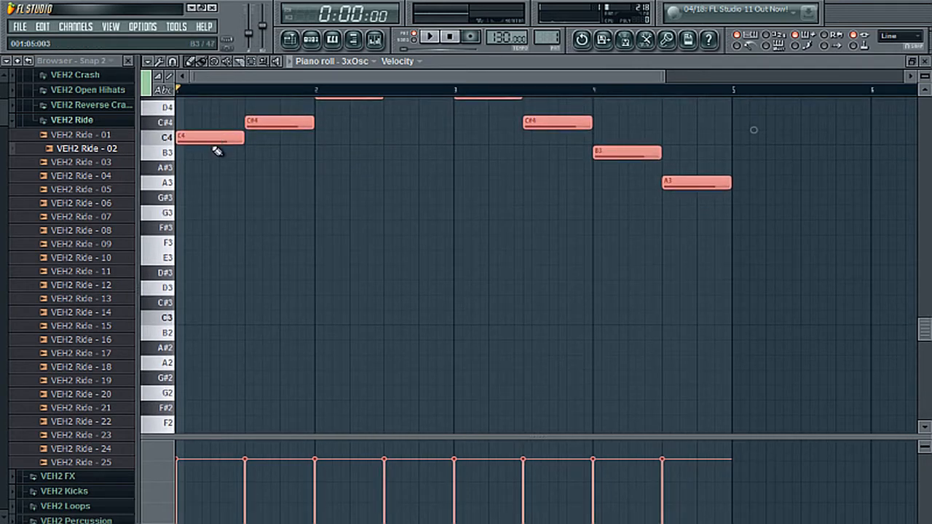
{"action": "left_click_drag", "start_coordinate": [211, 143], "coordinate": [179, 378]}
{"action": "left_click", "coordinate": [253, 323]}
{"action": "scroll", "coordinate": [255, 323], "scroll_direction": "down", "scroll_amount": 3}
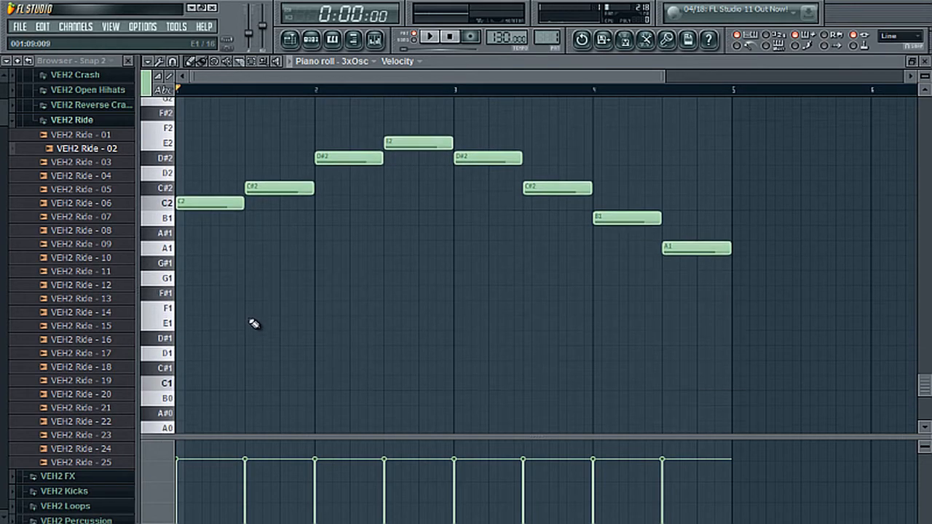
Play back Pattern 1 to hear the low 3xOsc line, then stop playback
{"action": "key", "text": "F6"}
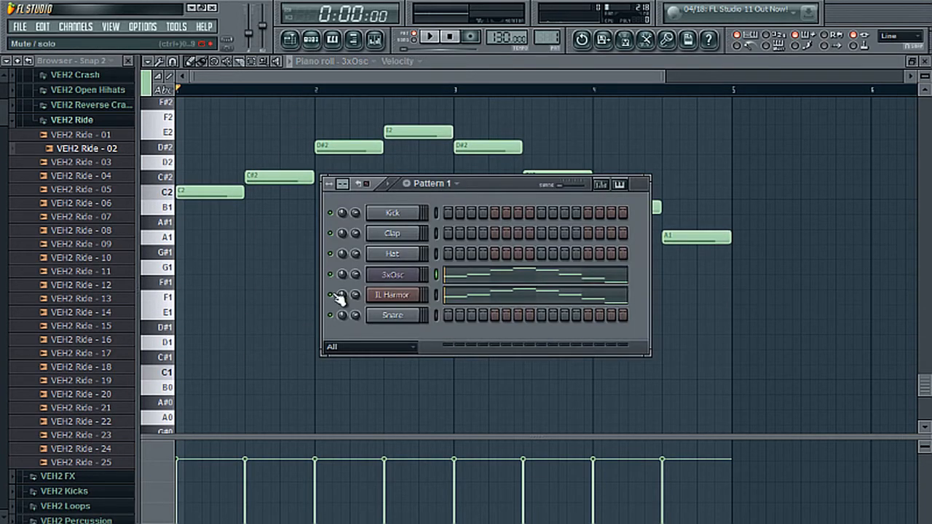
{"action": "key", "text": "space"}
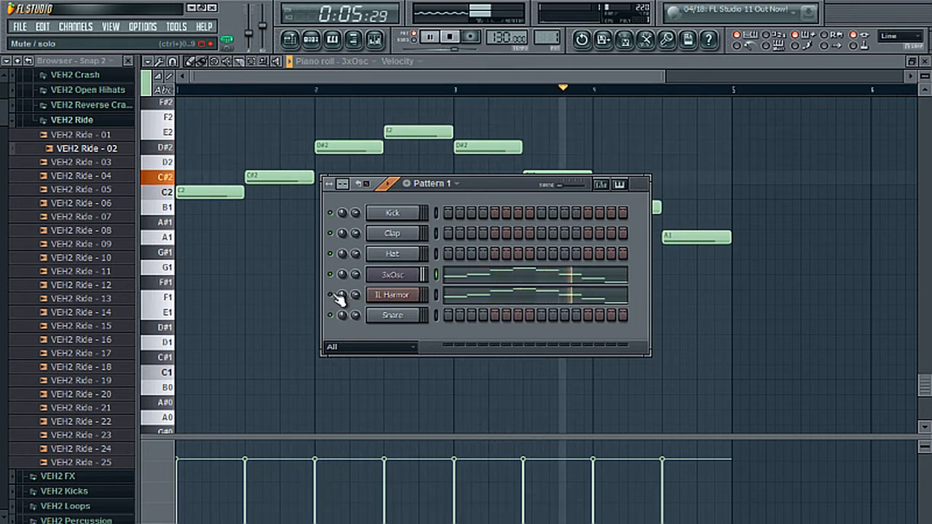
{"action": "key", "text": "space"}
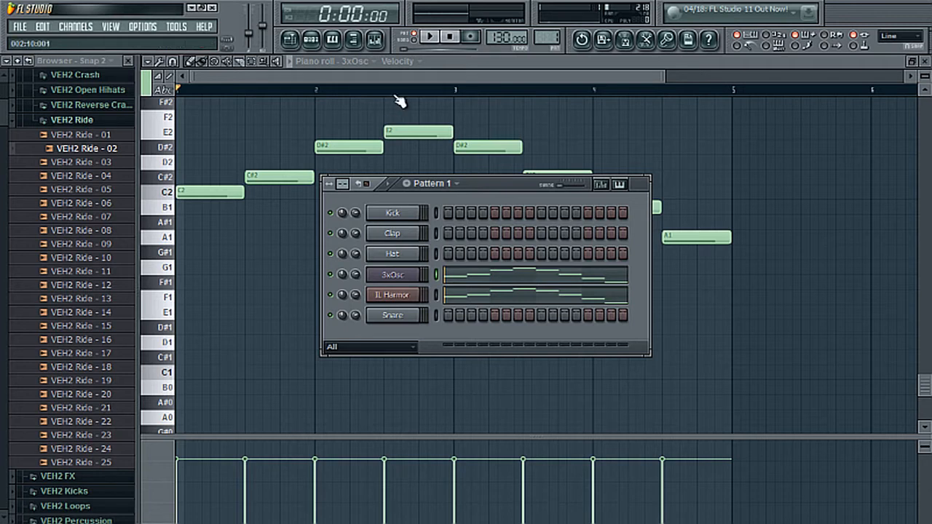
{"action": "key", "text": "F6"}
{"action": "scroll", "coordinate": [276, 249], "scroll_direction": "up", "scroll_amount": 4}
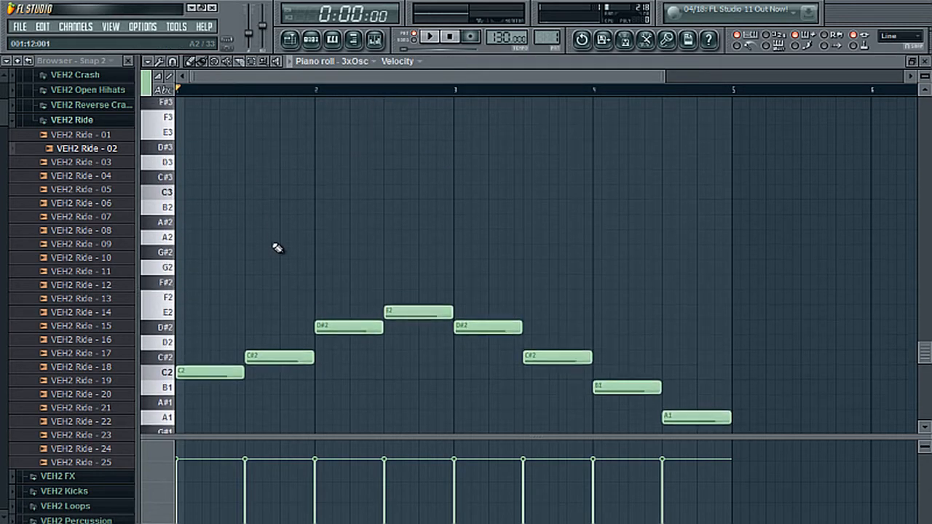
{"action": "scroll", "coordinate": [274, 248], "scroll_direction": "down", "scroll_amount": 4}
{"action": "scroll", "coordinate": [275, 252], "scroll_direction": "up", "scroll_amount": 3}
{"action": "scroll", "coordinate": [277, 255], "scroll_direction": "down", "scroll_amount": 3}
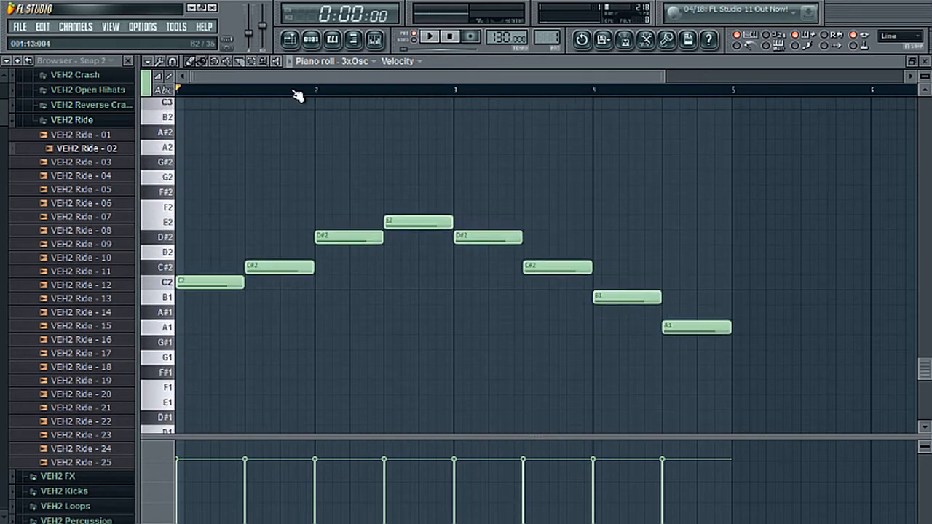
{"action": "left_click", "coordinate": [291, 39]}
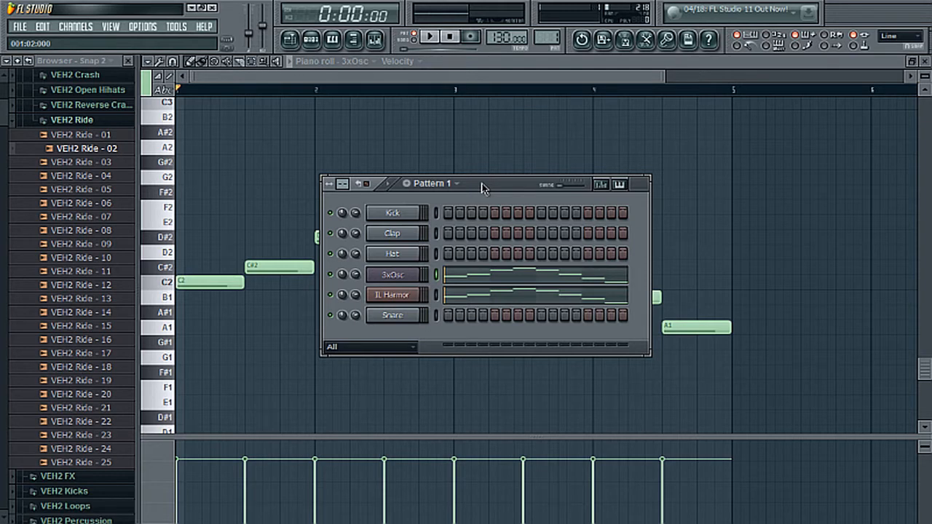
{"action": "left_click_drag", "start_coordinate": [481, 187], "coordinate": [490, 227]}
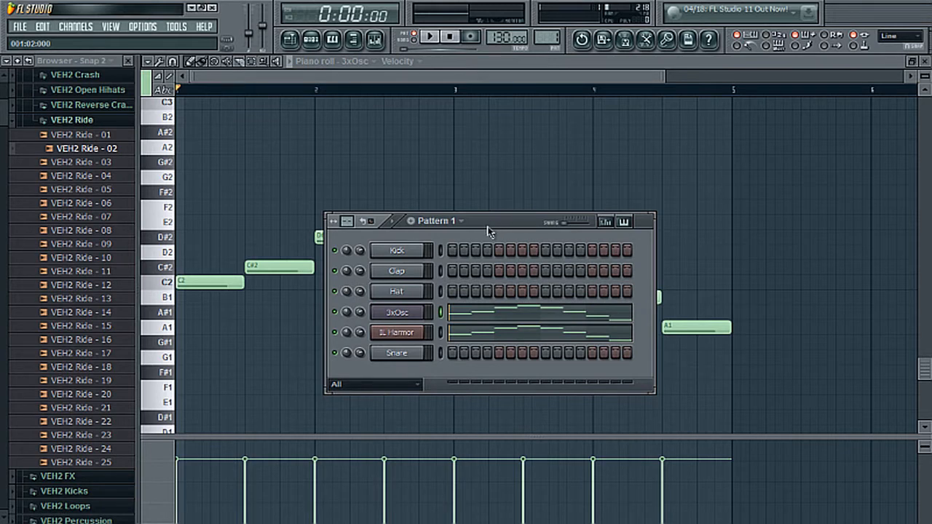
{"action": "left_click_drag", "start_coordinate": [488, 232], "coordinate": [520, 234]}
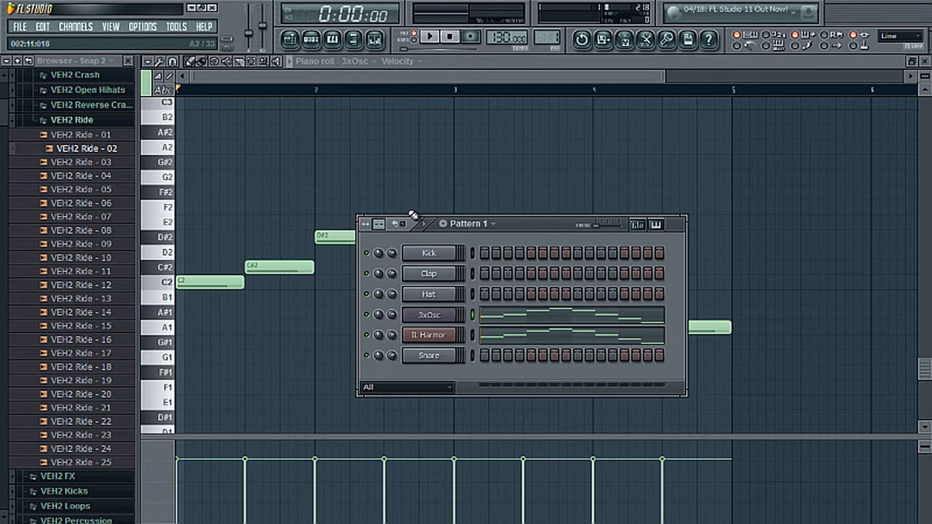
{"action": "left_click_drag", "start_coordinate": [522, 225], "coordinate": [506, 238]}
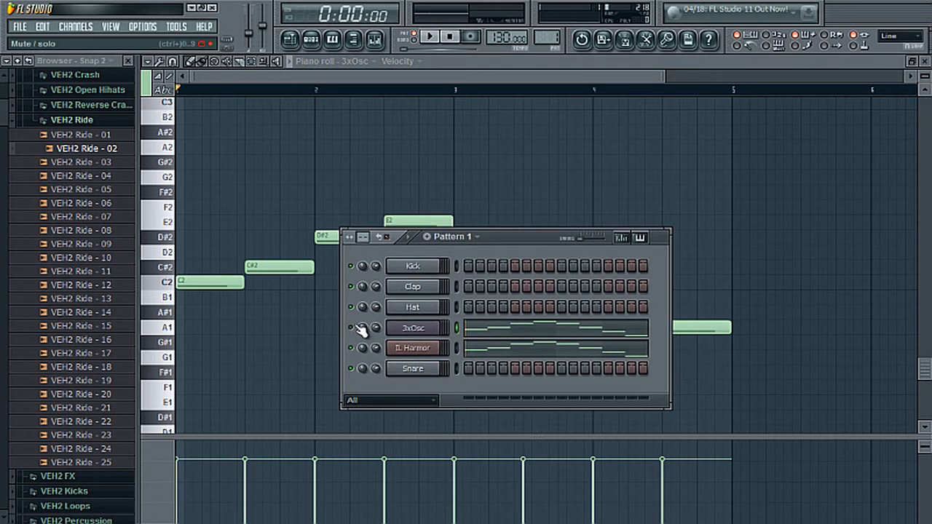
Open the IL Harmor channel and assign it to a free mixer track
{"action": "left_click", "coordinate": [424, 349]}
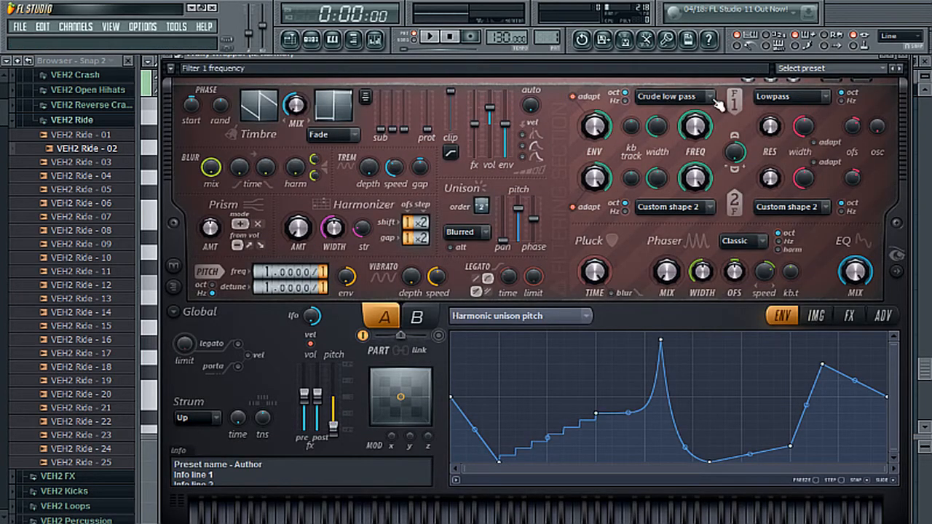
{"action": "left_click_drag", "start_coordinate": [723, 65], "coordinate": [698, 185]}
{"action": "left_click", "coordinate": [659, 104]}
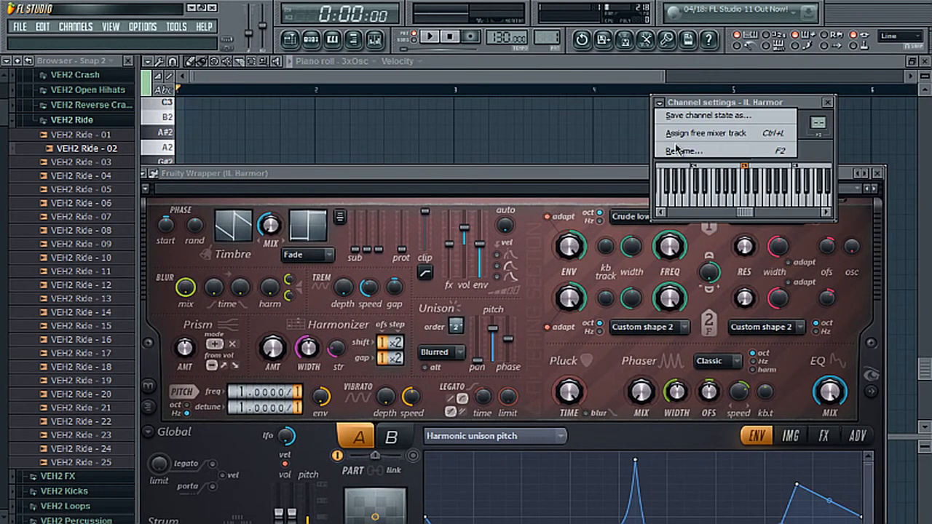
{"action": "left_click", "coordinate": [695, 134]}
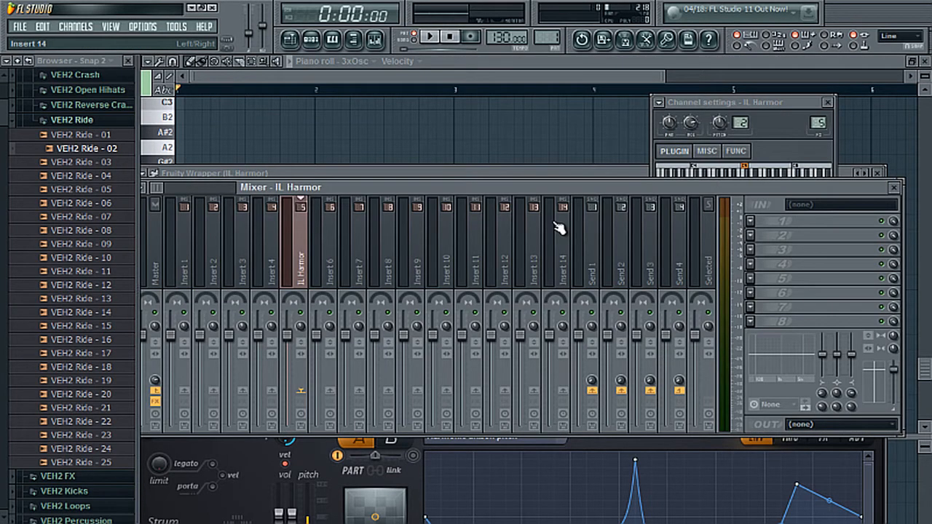
Load Fruity Fast LP into the first effect slot of the IL Harmor mixer track
{"action": "left_click", "coordinate": [750, 223]}
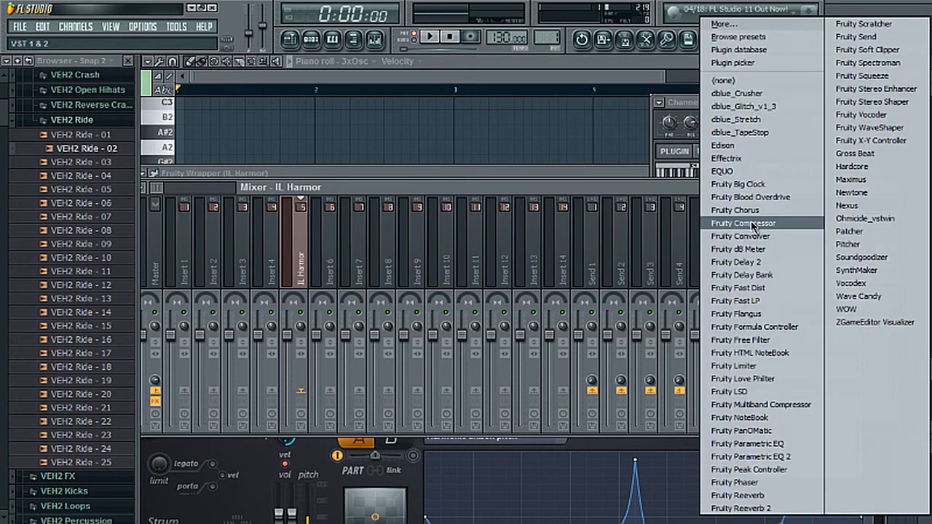
{"action": "left_click", "coordinate": [774, 304]}
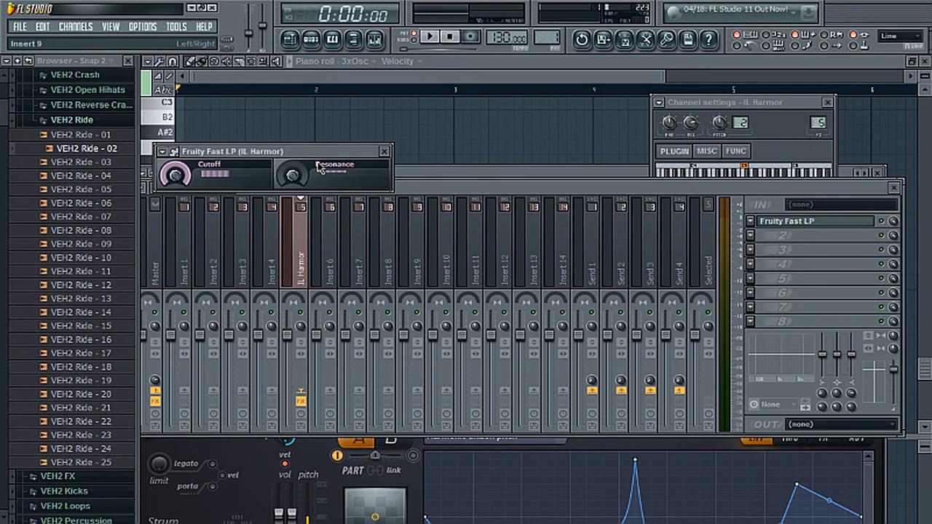
{"action": "left_click_drag", "start_coordinate": [241, 151], "coordinate": [490, 260]}
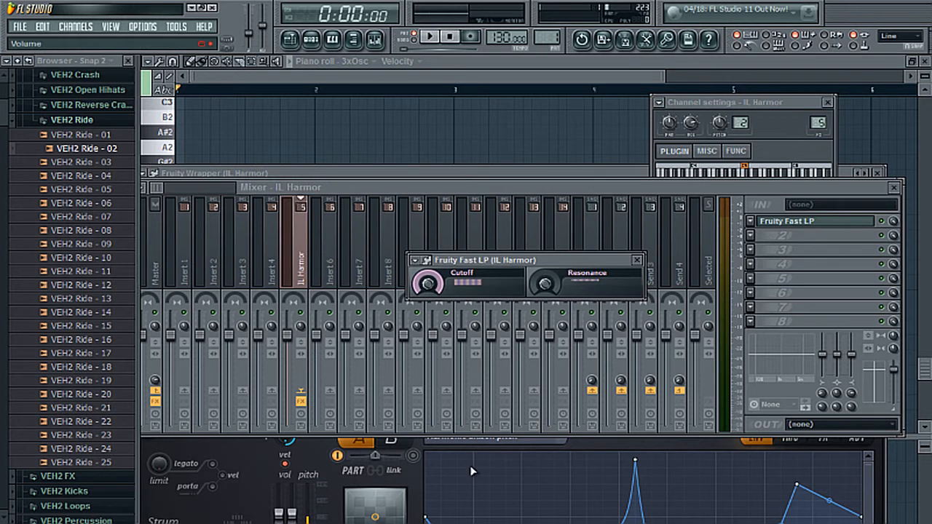
{"action": "left_click_drag", "start_coordinate": [520, 259], "coordinate": [493, 236]}
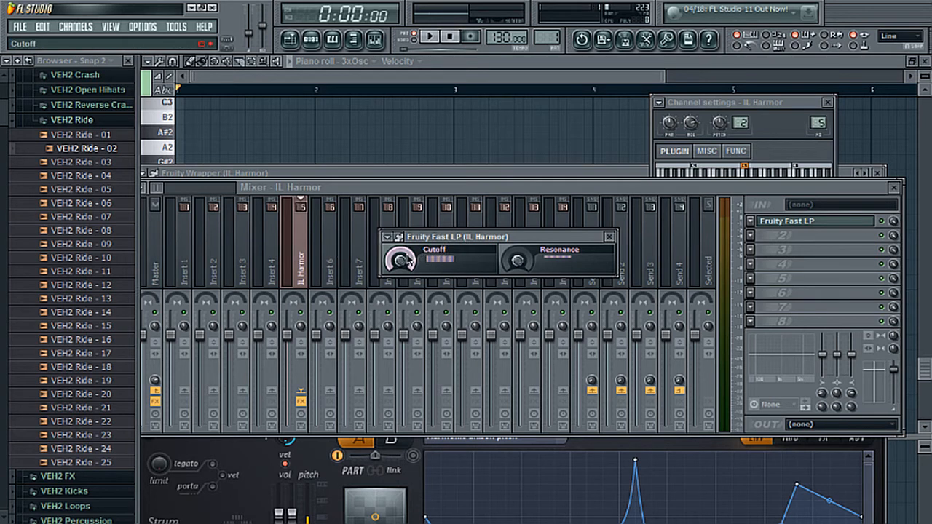
Open the event editor for the Fruity Fast LP cutoff, with all four bars of the pattern in view
{"action": "left_click_drag", "start_coordinate": [406, 258], "coordinate": [570, 158]}
{"action": "left_click_drag", "start_coordinate": [440, 196], "coordinate": [625, 124]}
{"action": "right_click", "coordinate": [393, 262]}
{"action": "left_click", "coordinate": [418, 288]}
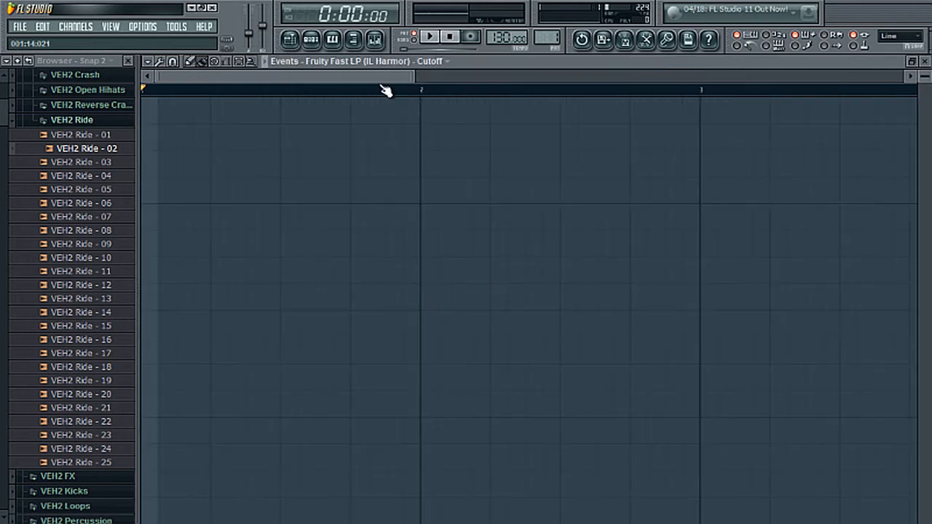
{"action": "scroll", "coordinate": [371, 89], "scroll_direction": "down", "scroll_amount": 4}
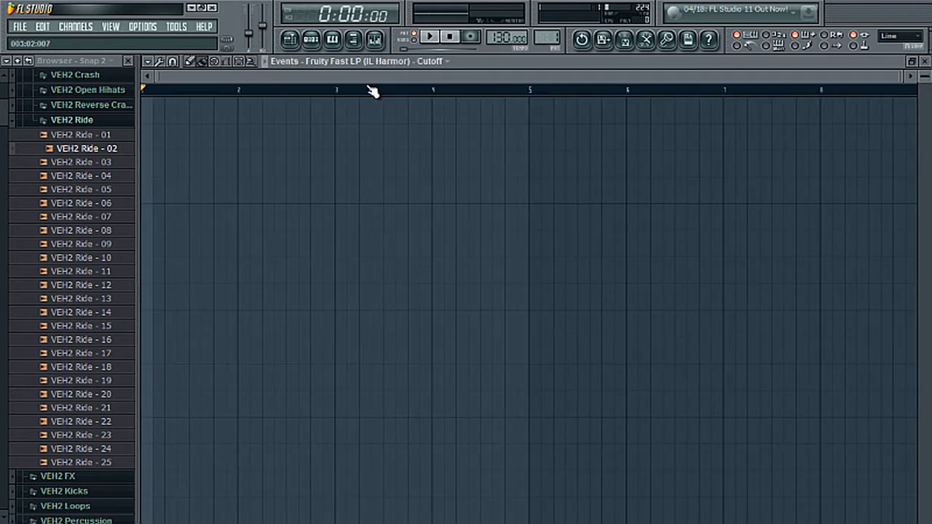
Fill the cutoff events across bars 1 to 4 with an LFO, using a larger starting range and a starting speed of 4 steps
{"action": "key", "text": "alt+o"}
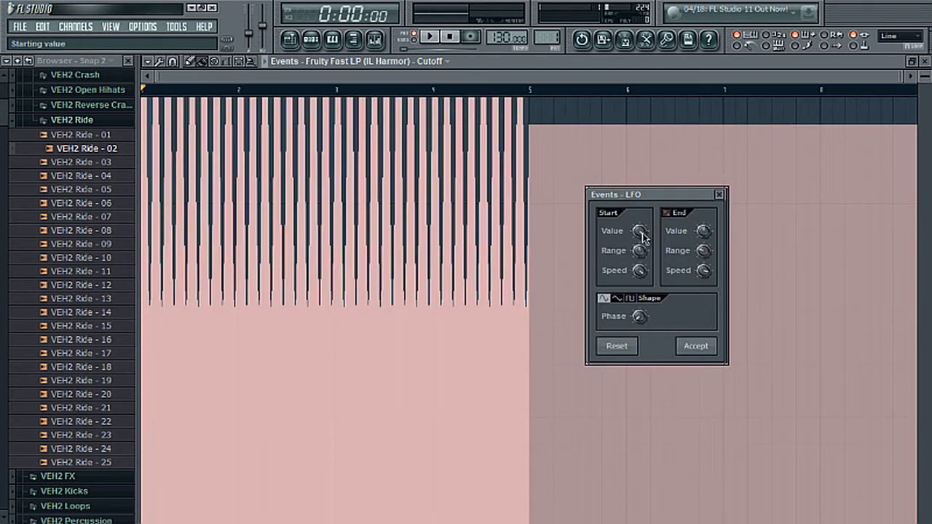
{"action": "left_click_drag", "start_coordinate": [649, 199], "coordinate": [597, 172]}
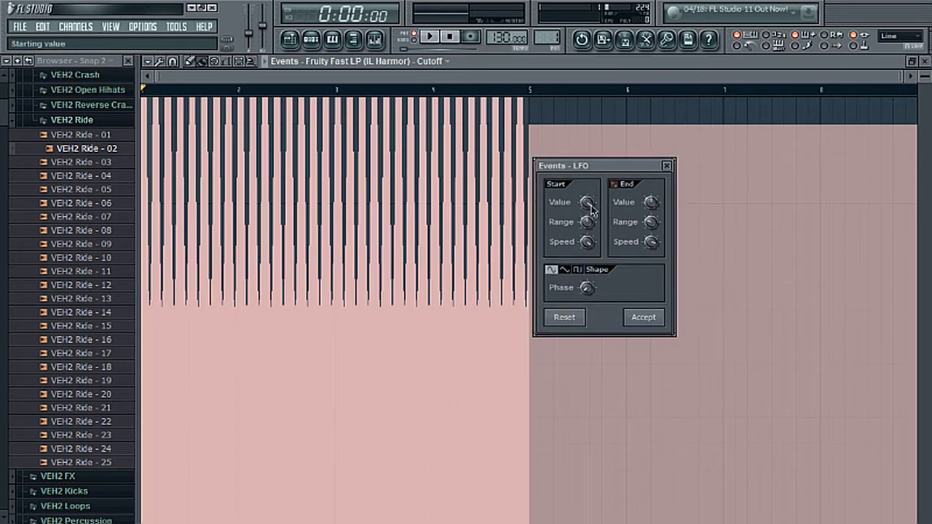
{"action": "left_click_drag", "start_coordinate": [587, 223], "coordinate": [603, 270]}
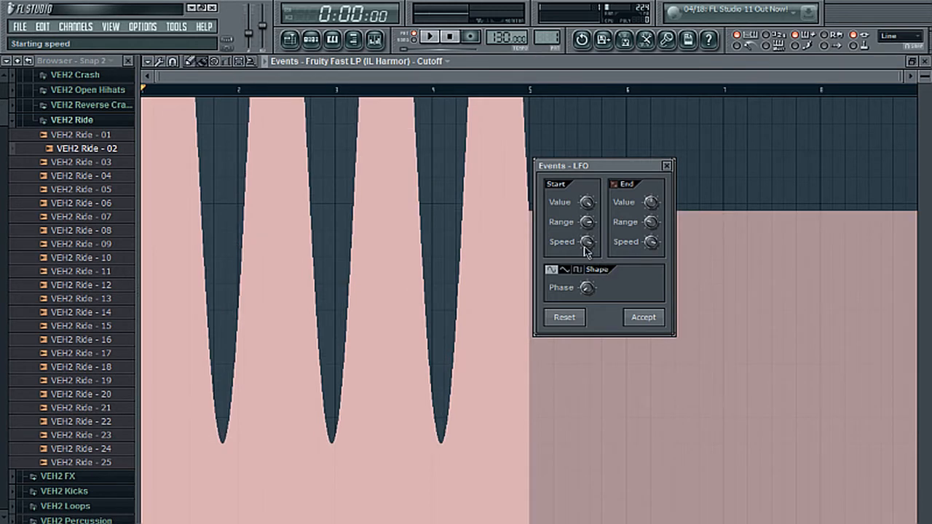
{"action": "right_click", "coordinate": [591, 248]}
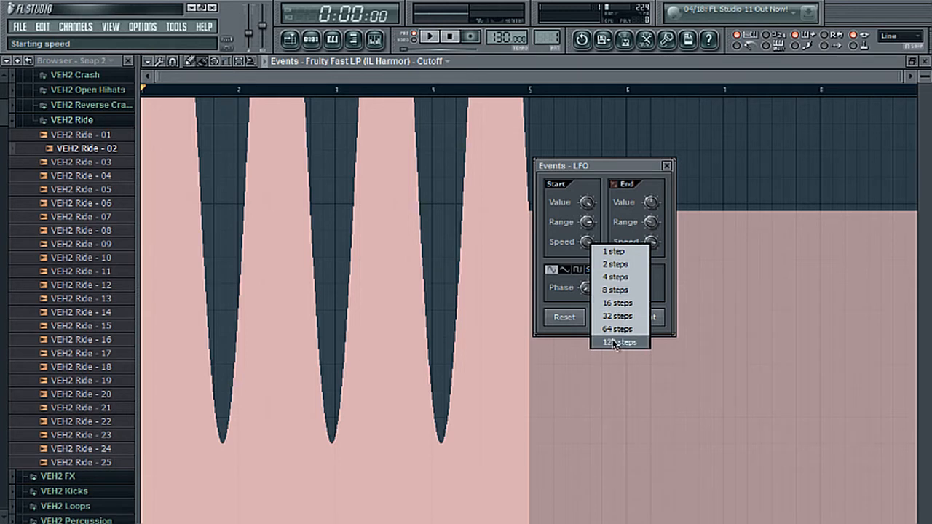
{"action": "left_click", "coordinate": [604, 279]}
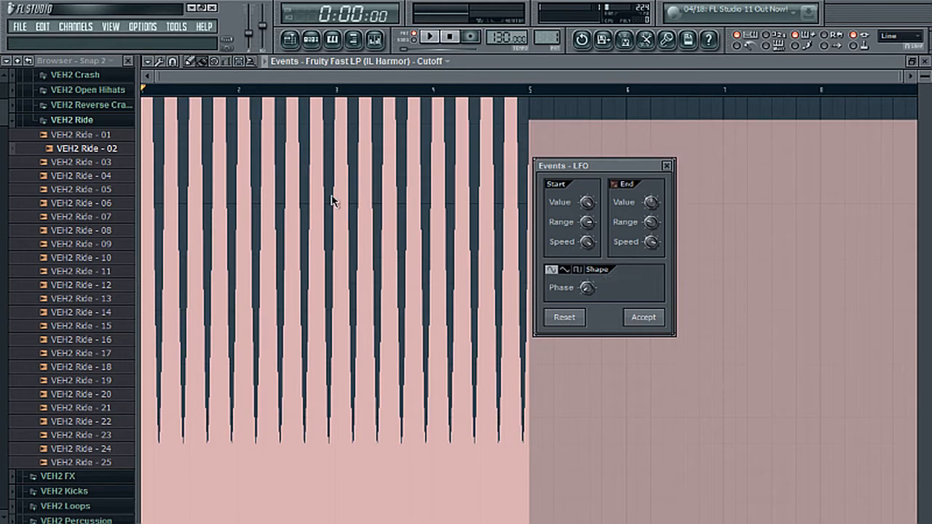
{"action": "left_click", "coordinate": [644, 316]}
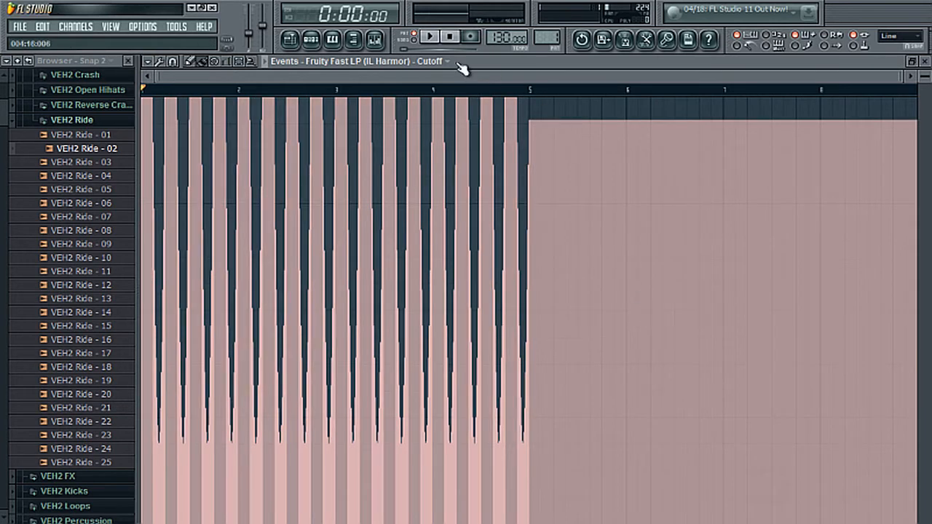
Play back the pattern from the start to hear the LFO cutoff modulation
{"action": "left_click", "coordinate": [430, 38]}
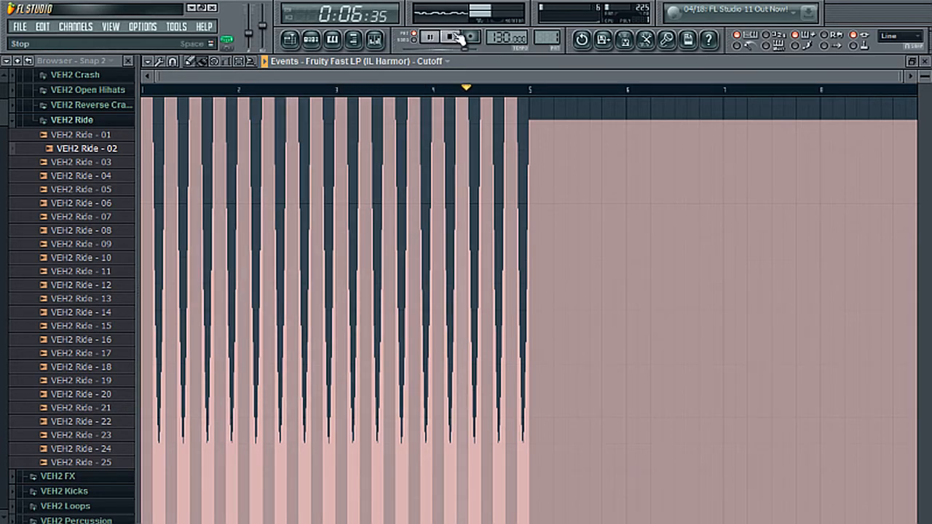
{"action": "left_click", "coordinate": [452, 36]}
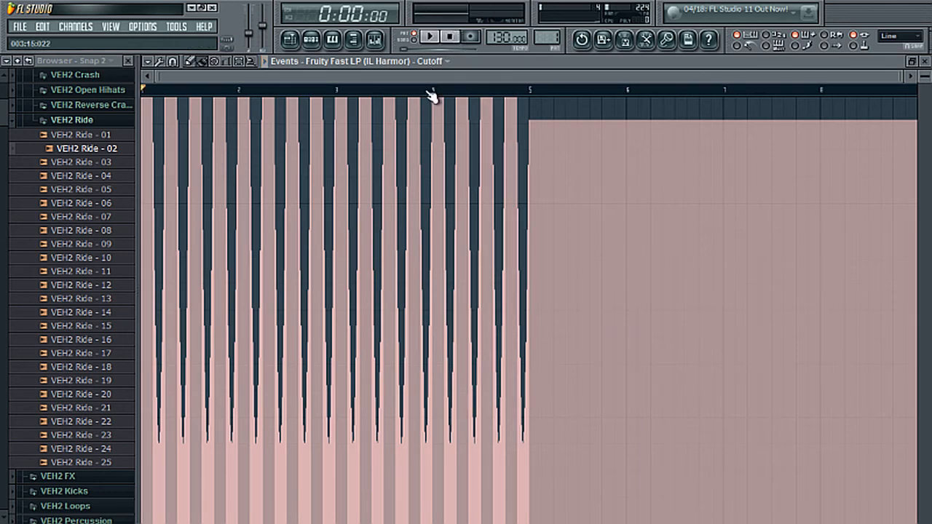
Fill the cutoff events in the second half of bar 1 with an LFO at a starting speed of 2 steps
{"action": "scroll", "coordinate": [428, 82], "scroll_direction": "up", "scroll_amount": 2}
{"action": "left_click_drag", "start_coordinate": [428, 79], "coordinate": [282, 86]}
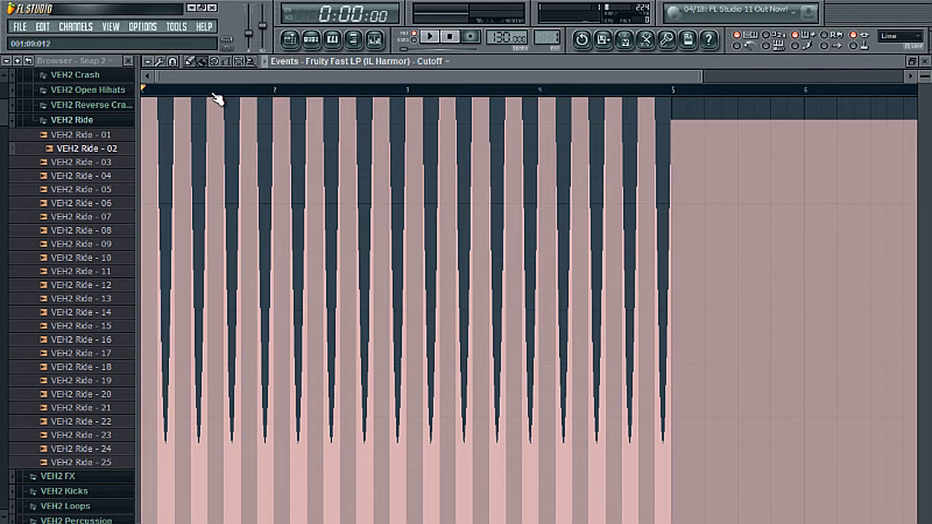
{"action": "left_click_drag", "start_coordinate": [208, 100], "coordinate": [275, 105]}
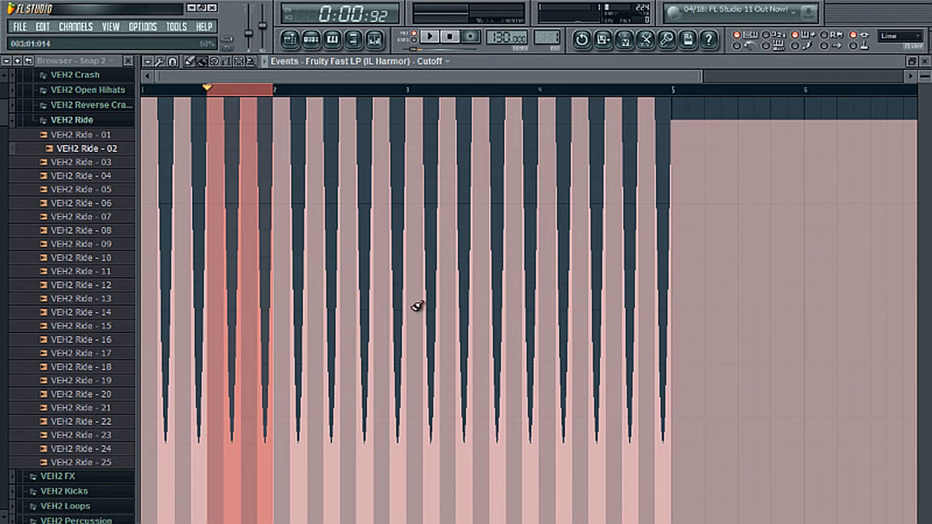
{"action": "key", "text": "alt+o"}
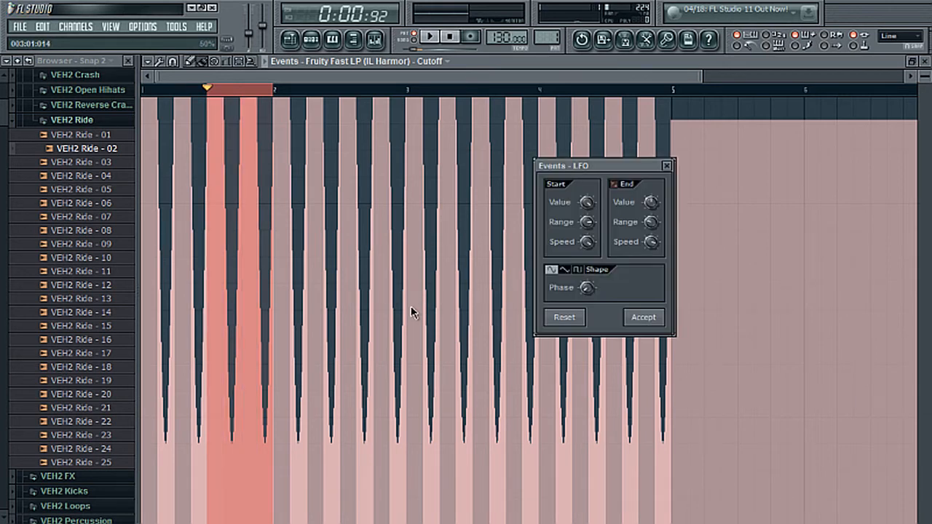
{"action": "right_click", "coordinate": [586, 241]}
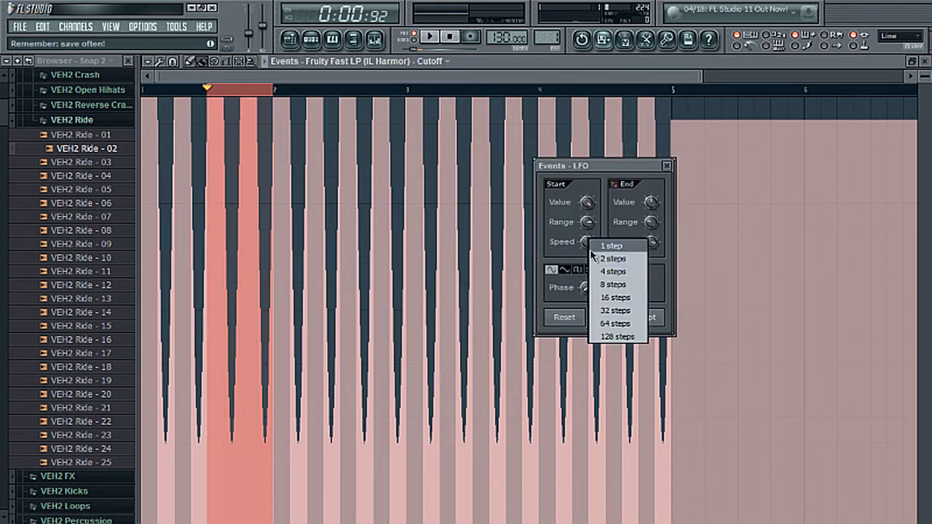
{"action": "left_click", "coordinate": [628, 259]}
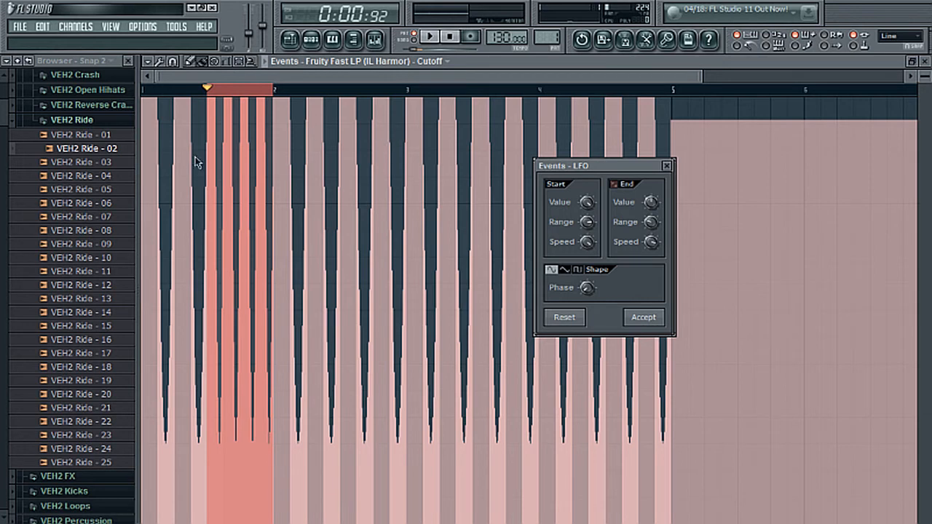
{"action": "left_click", "coordinate": [653, 317]}
{"action": "left_click_drag", "start_coordinate": [274, 92], "coordinate": [207, 95]}
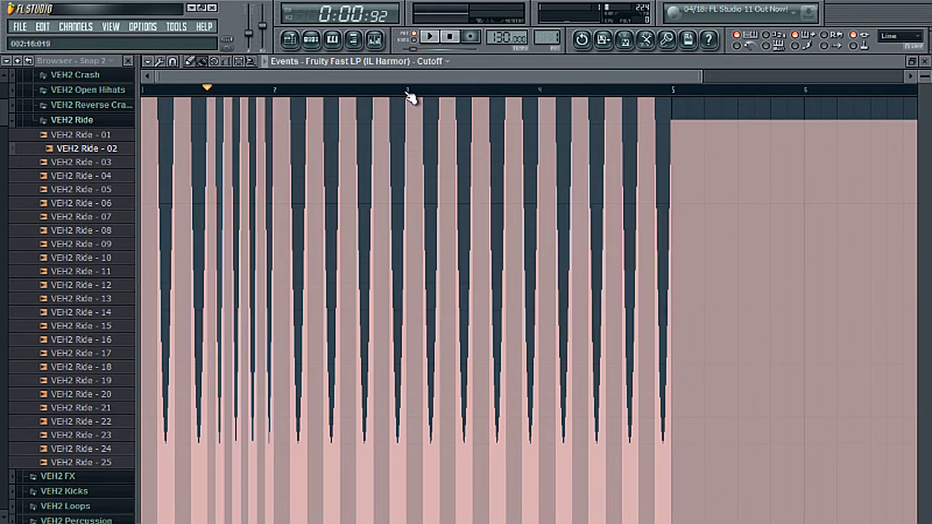
Fill the cutoff events in the first half of bar 3 with an LFO using raised starting value and range and a 1-step starting speed
{"action": "left_click_drag", "start_coordinate": [409, 96], "coordinate": [482, 117]}
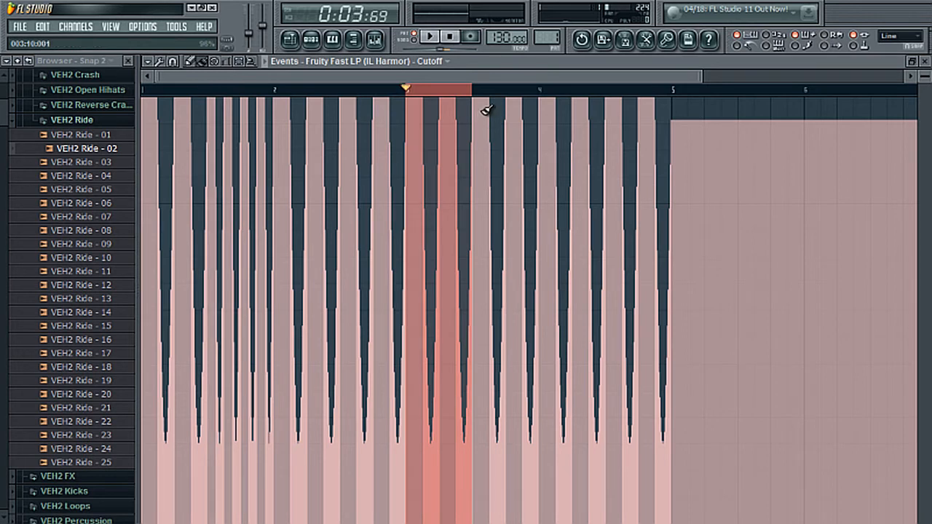
{"action": "key", "text": "alt+o"}
{"action": "right_click", "coordinate": [595, 251]}
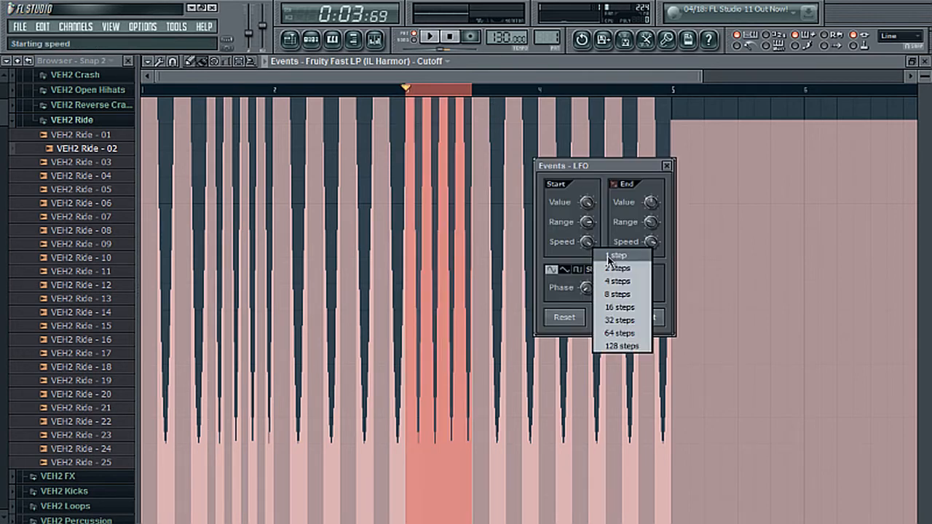
{"action": "left_click", "coordinate": [607, 257]}
{"action": "left_click", "coordinate": [580, 314]}
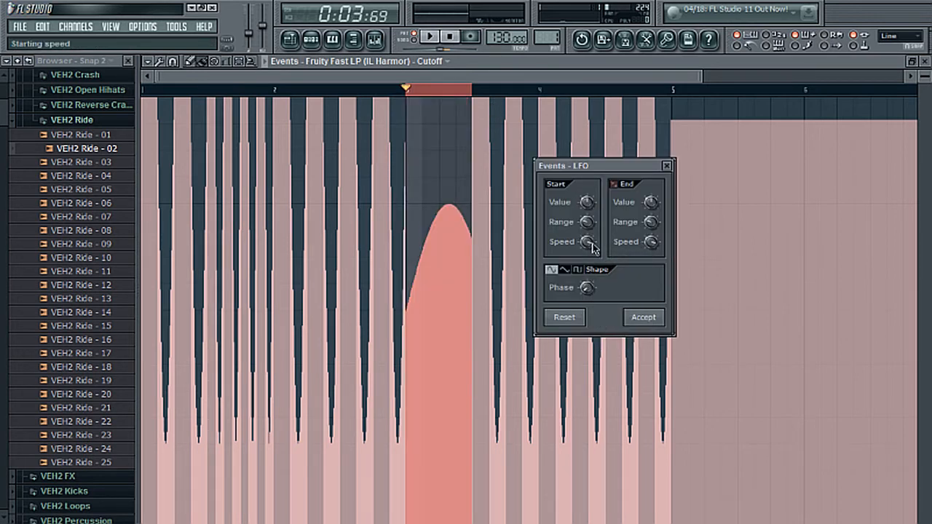
{"action": "left_click_drag", "start_coordinate": [588, 227], "coordinate": [590, 224]}
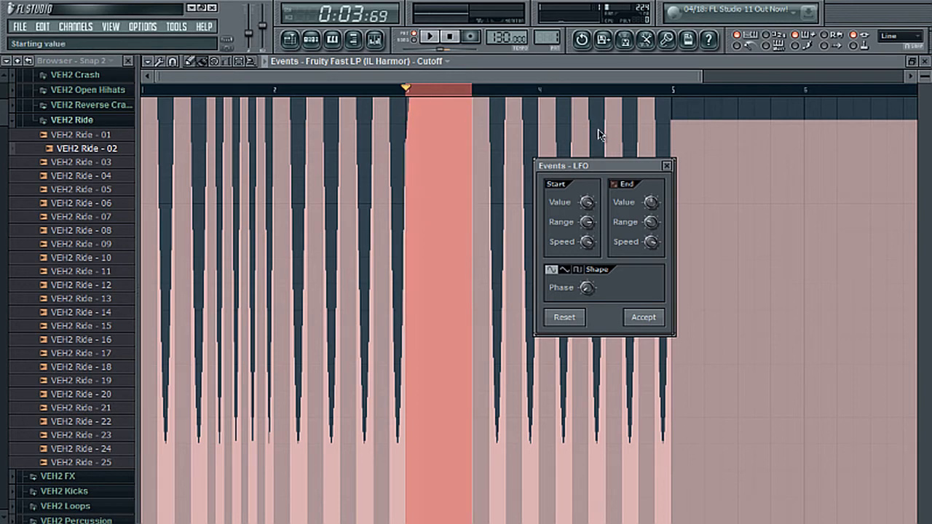
{"action": "right_click", "coordinate": [587, 249]}
{"action": "left_click", "coordinate": [602, 259]}
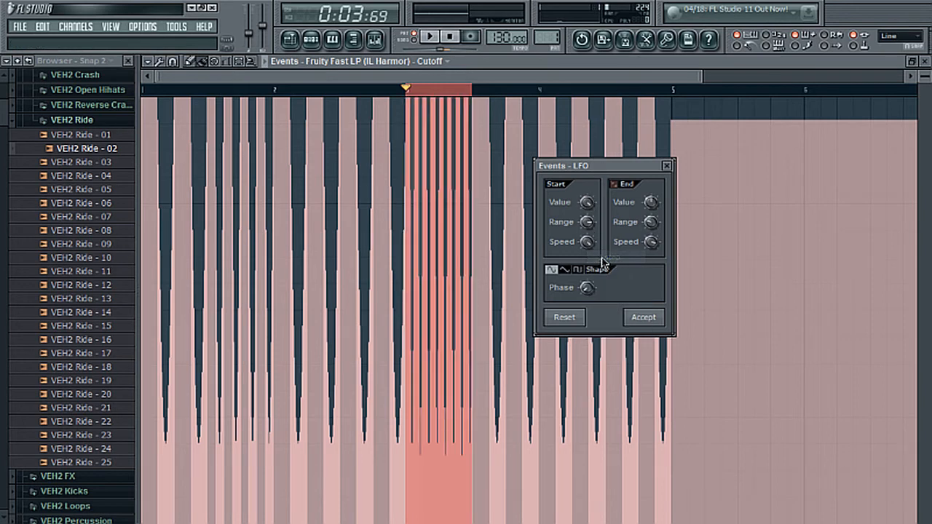
{"action": "left_click", "coordinate": [640, 316]}
{"action": "left_click_drag", "start_coordinate": [472, 95], "coordinate": [407, 94]}
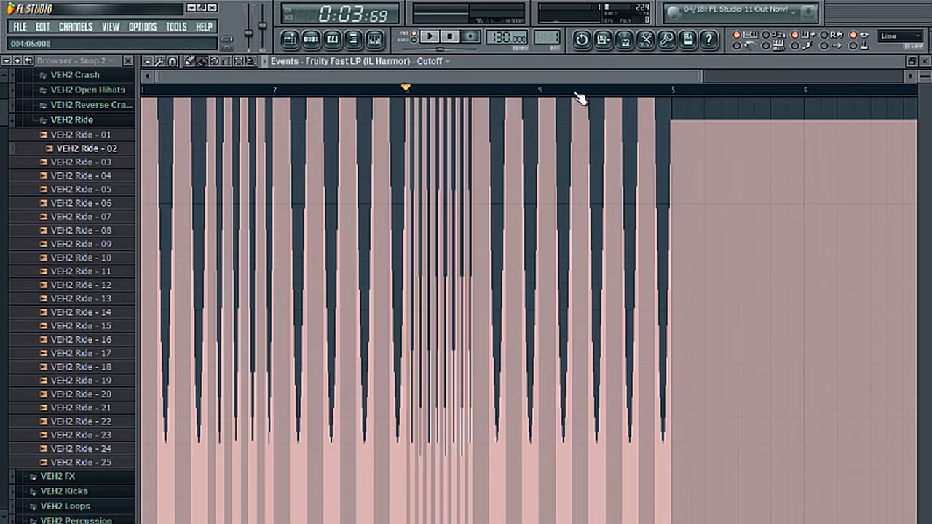
Fill the cutoff events across bar 4 with an LFO at a starting speed of 8 steps
{"action": "left_click_drag", "start_coordinate": [539, 95], "coordinate": [671, 109]}
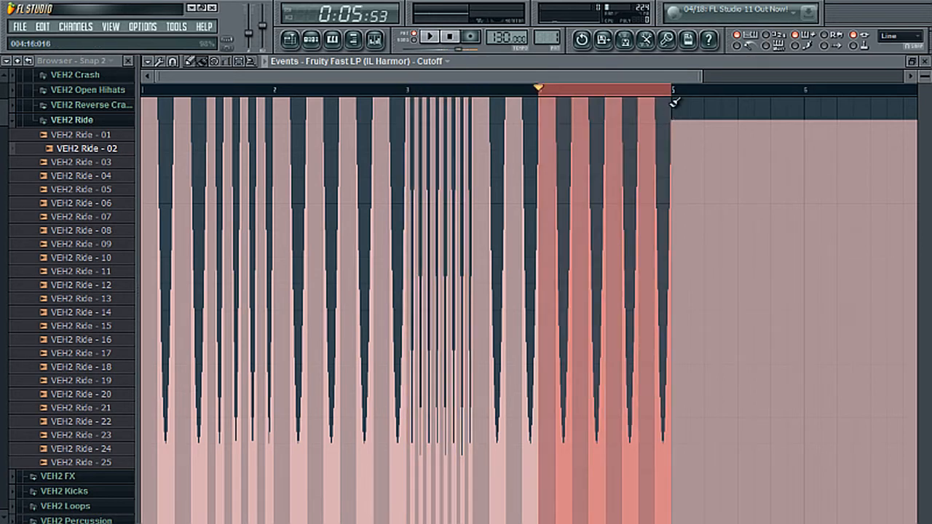
{"action": "key", "text": "alt+o"}
{"action": "left_click", "coordinate": [587, 241]}
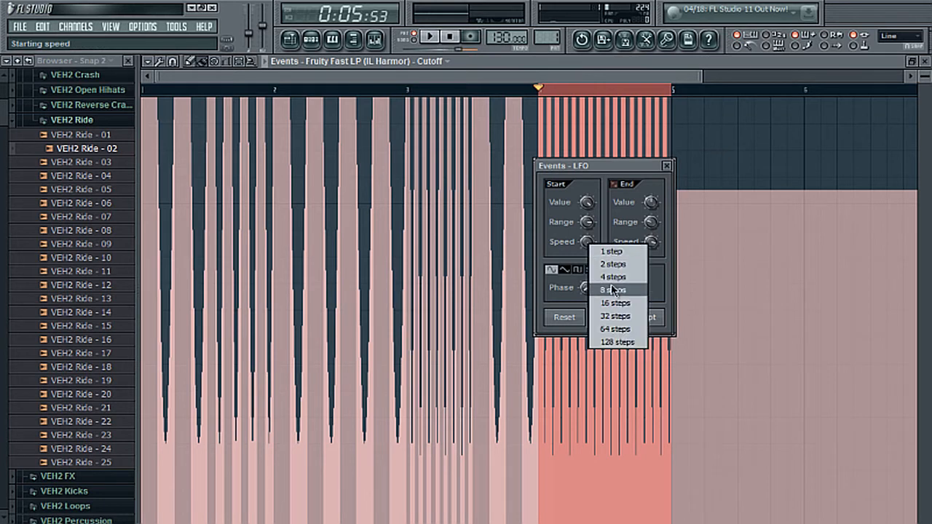
{"action": "left_click", "coordinate": [611, 290]}
{"action": "left_click", "coordinate": [649, 320]}
{"action": "left_click_drag", "start_coordinate": [541, 93], "coordinate": [667, 99]}
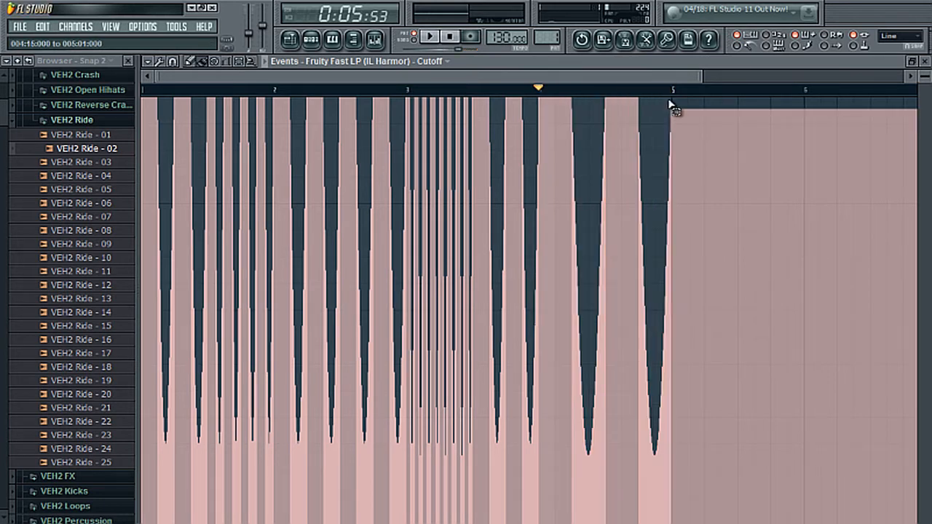
{"action": "left_click", "coordinate": [452, 41]}
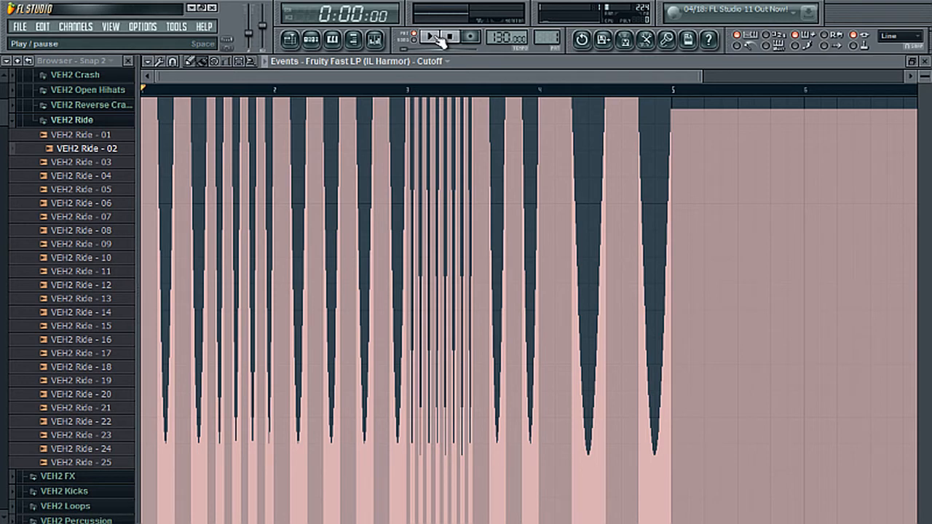
Route the 3xOsc channel to mixer track 5, shared with IL Harmor, and play back the pattern
{"action": "left_click", "coordinate": [311, 38]}
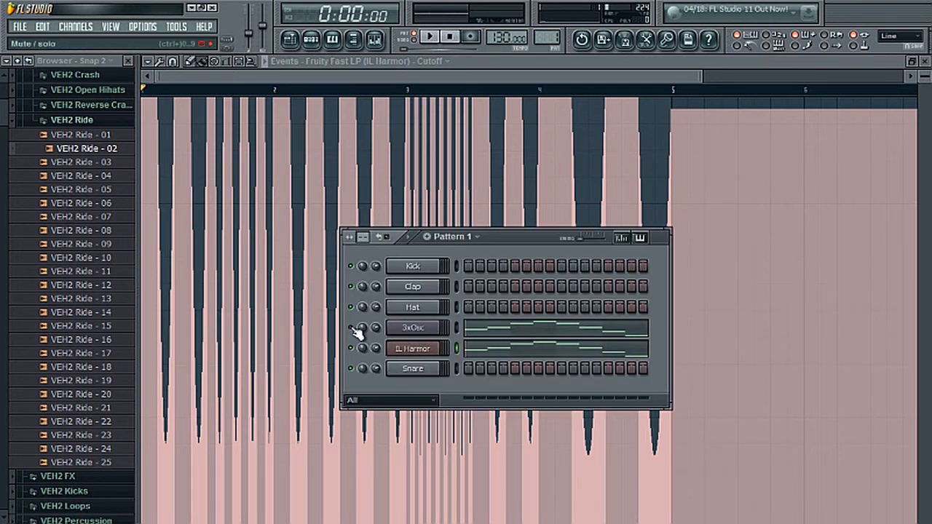
{"action": "left_click", "coordinate": [434, 328]}
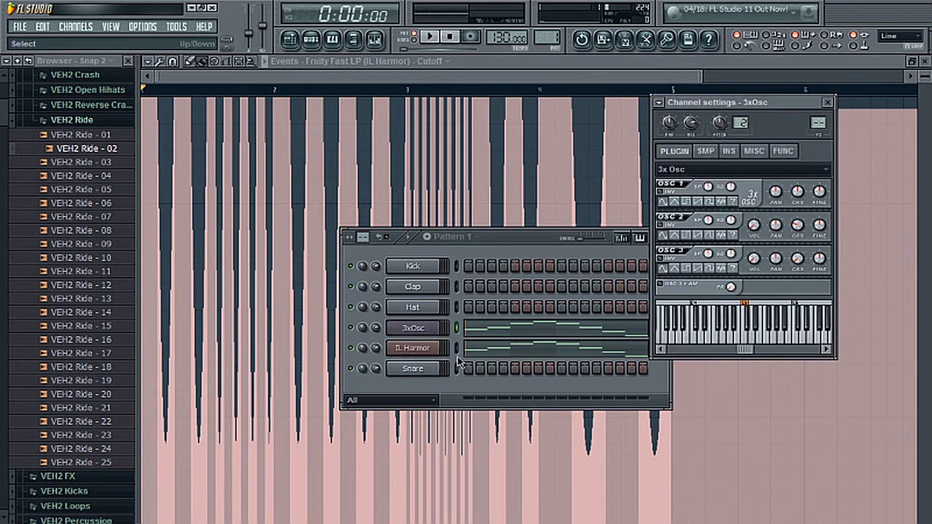
{"action": "left_click", "coordinate": [430, 351]}
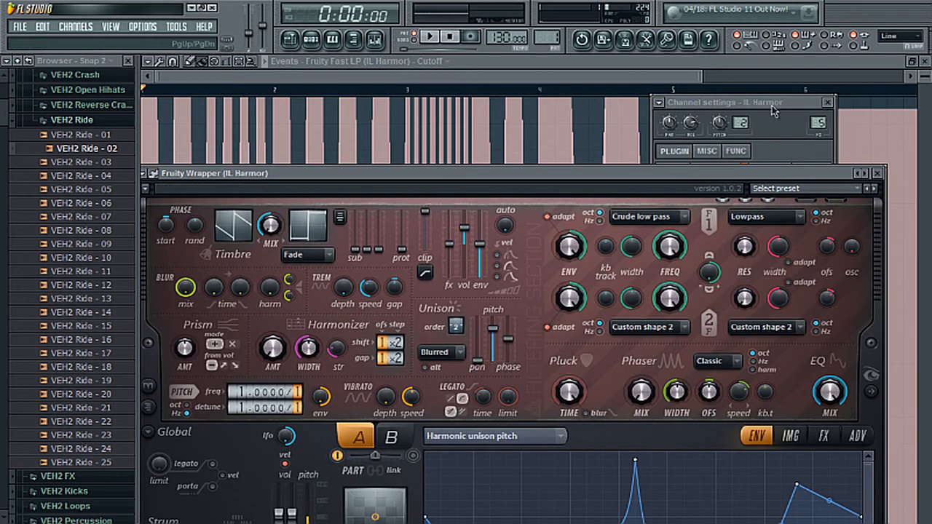
{"action": "left_click", "coordinate": [329, 40]}
{"action": "left_click", "coordinate": [429, 329]}
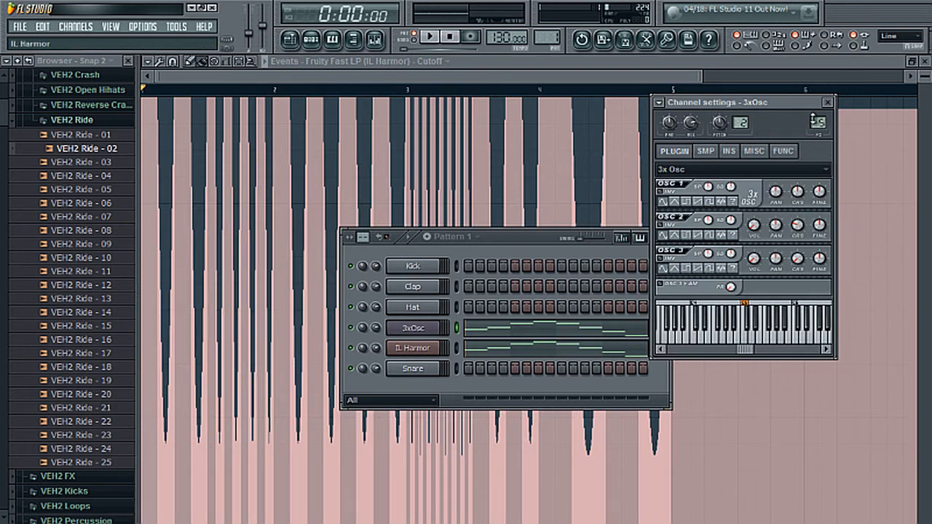
{"action": "left_click", "coordinate": [431, 38]}
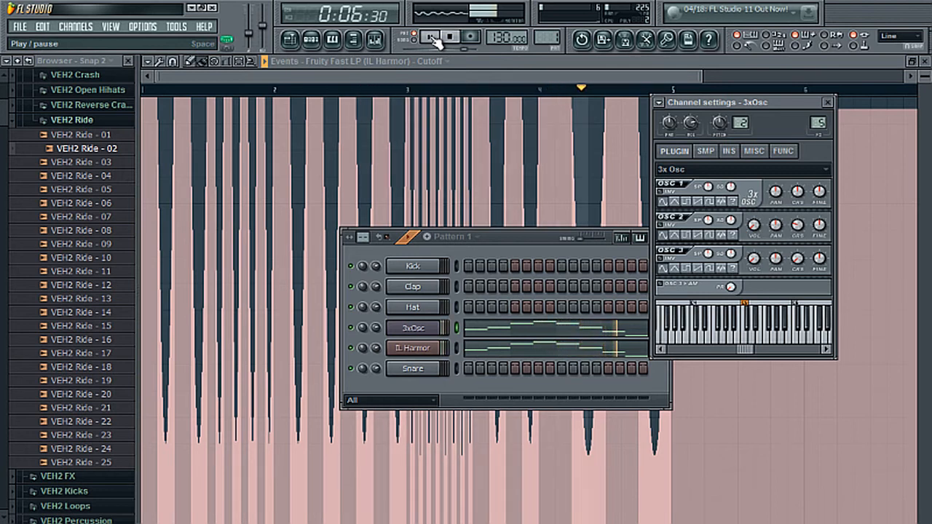
{"action": "left_click", "coordinate": [453, 39]}
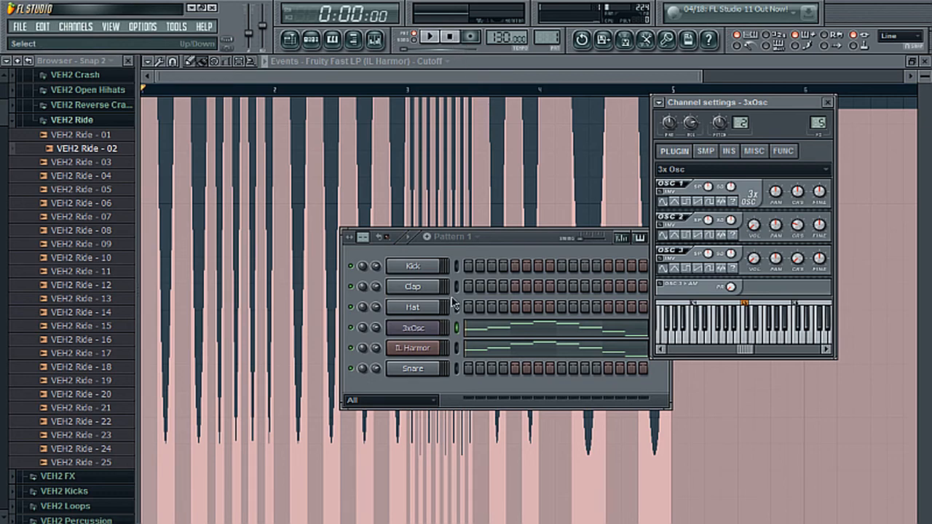
Load Effectrix into the second effect slot of the IL Harmor mixer track
{"action": "left_click", "coordinate": [374, 39]}
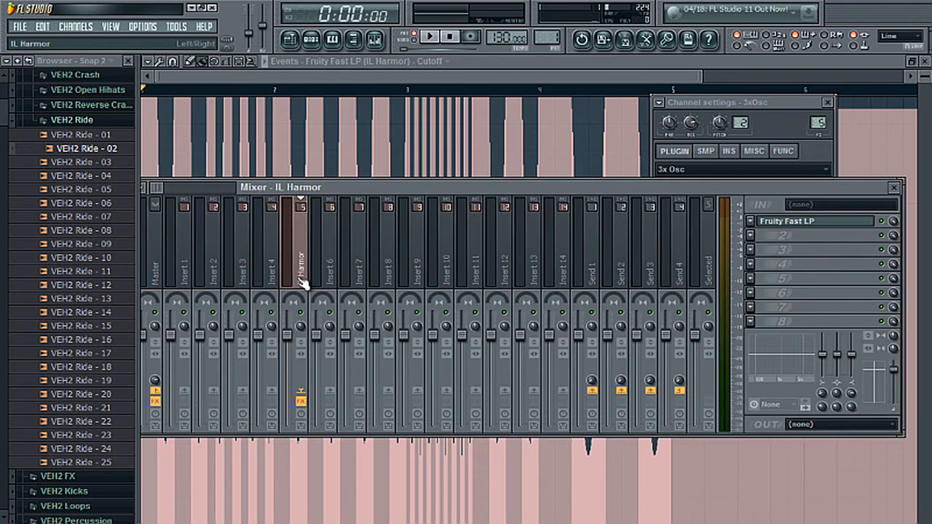
{"action": "left_click", "coordinate": [757, 237]}
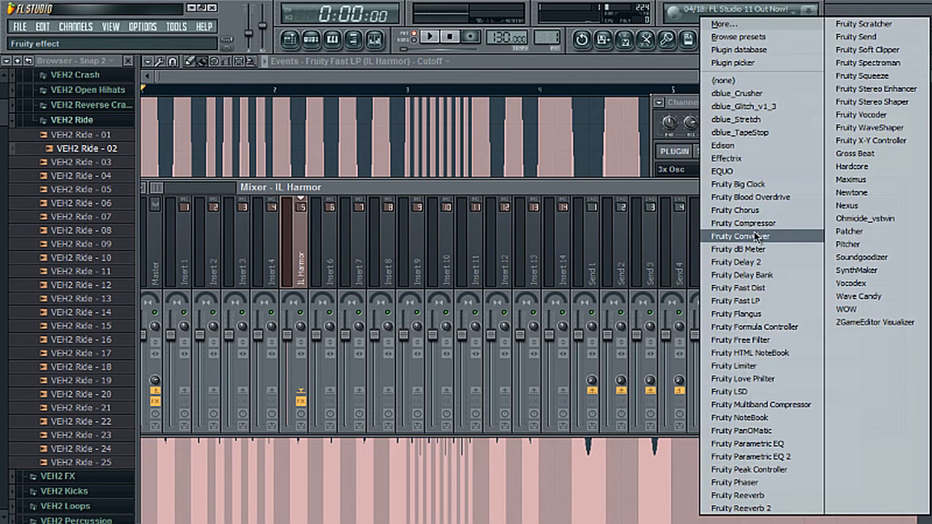
{"action": "left_click", "coordinate": [722, 159]}
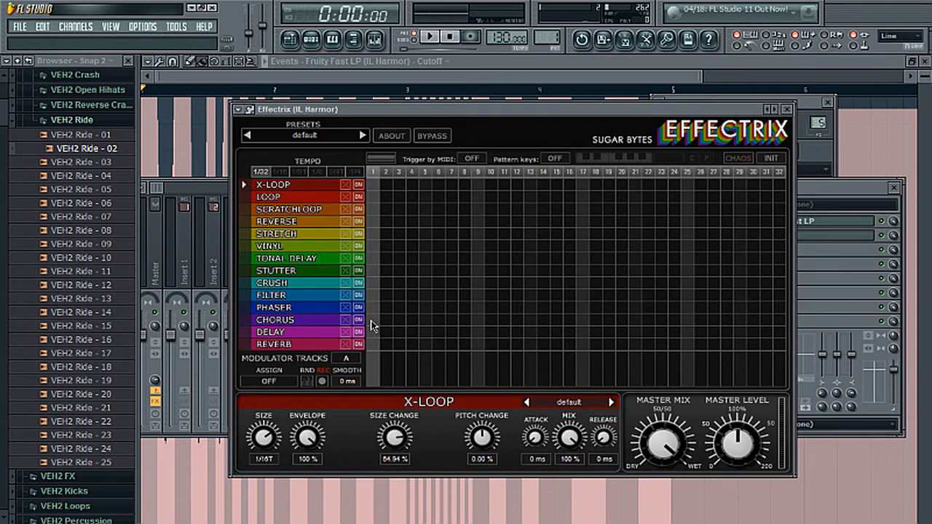
Enable the Chorus effect across all 32 steps of the Effectrix sequencer and play back the pattern
{"action": "left_click_drag", "start_coordinate": [371, 321], "coordinate": [804, 326]}
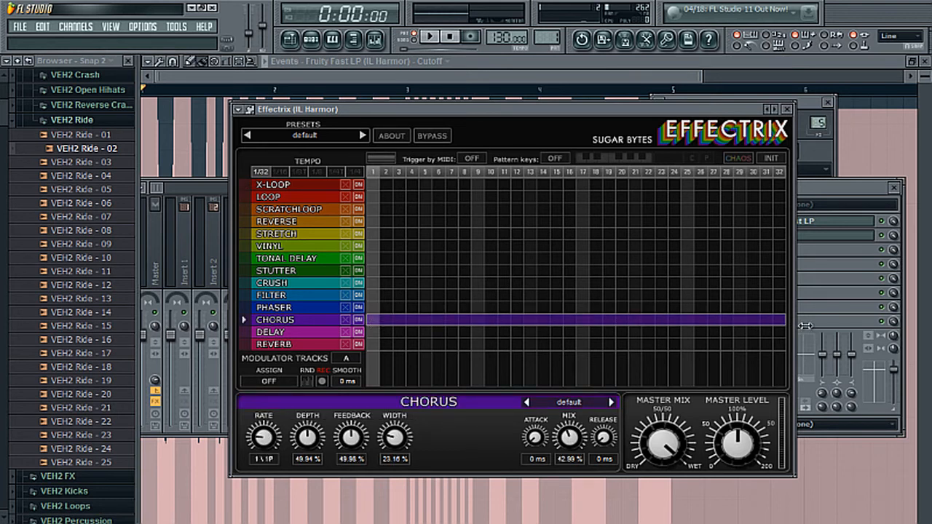
{"action": "left_click", "coordinate": [789, 110]}
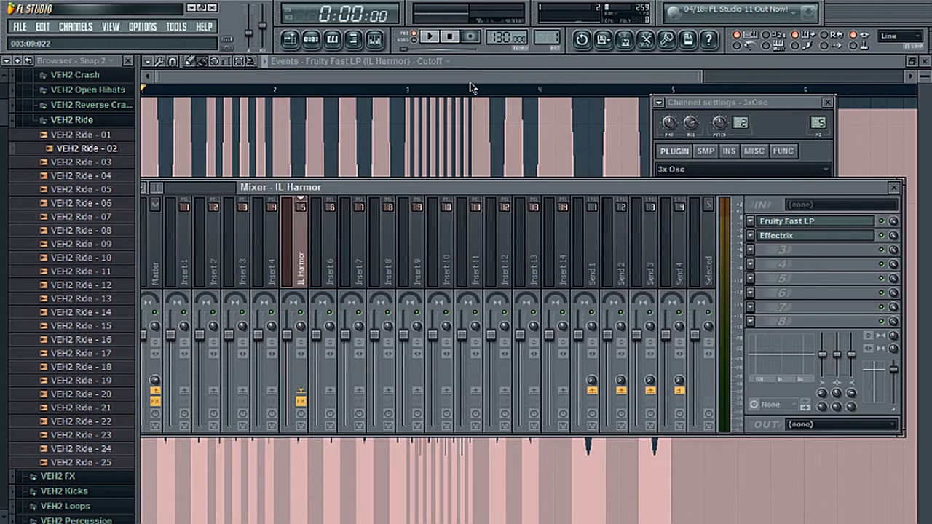
{"action": "left_click", "coordinate": [430, 38]}
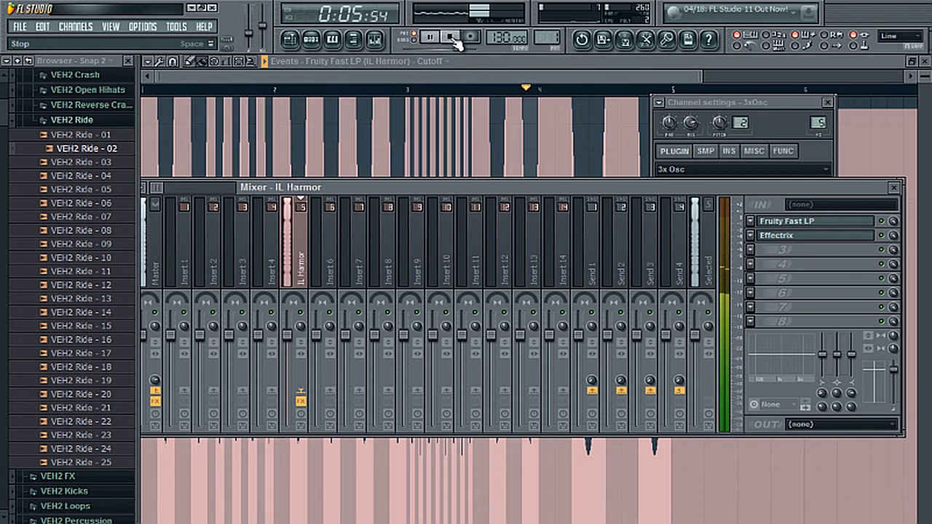
{"action": "left_click", "coordinate": [454, 40]}
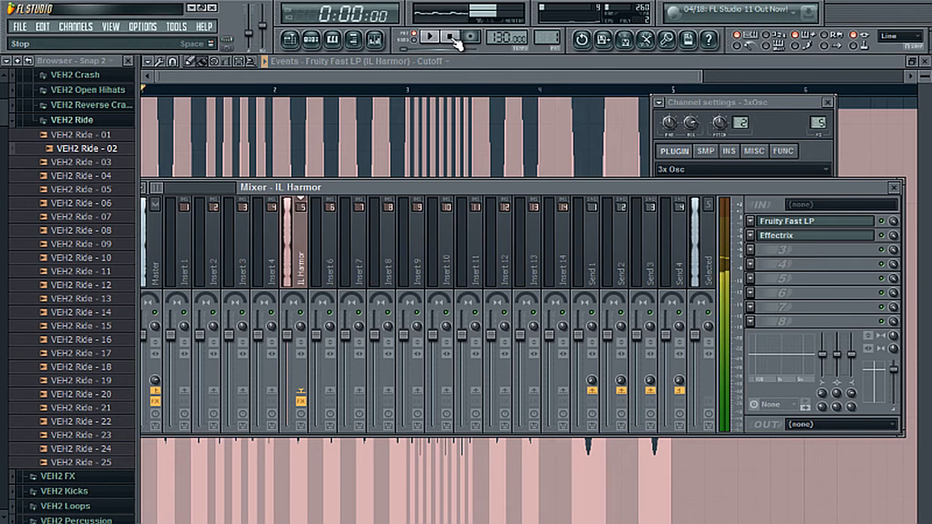
Set the Effectrix sequencer tempo to 1/4 and the time of its Reverse effect to 1/8
{"action": "left_click", "coordinate": [811, 237]}
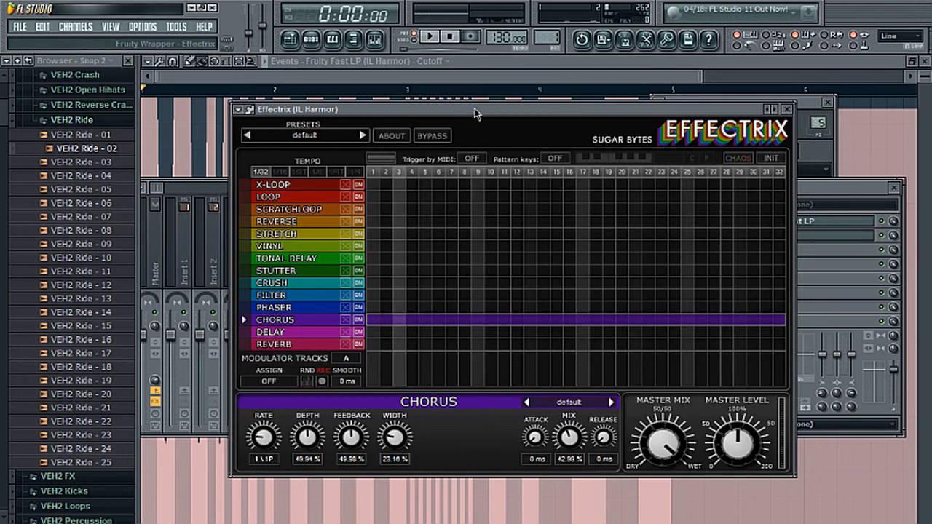
{"action": "left_click_drag", "start_coordinate": [474, 113], "coordinate": [416, 124]}
{"action": "left_click", "coordinate": [232, 234]}
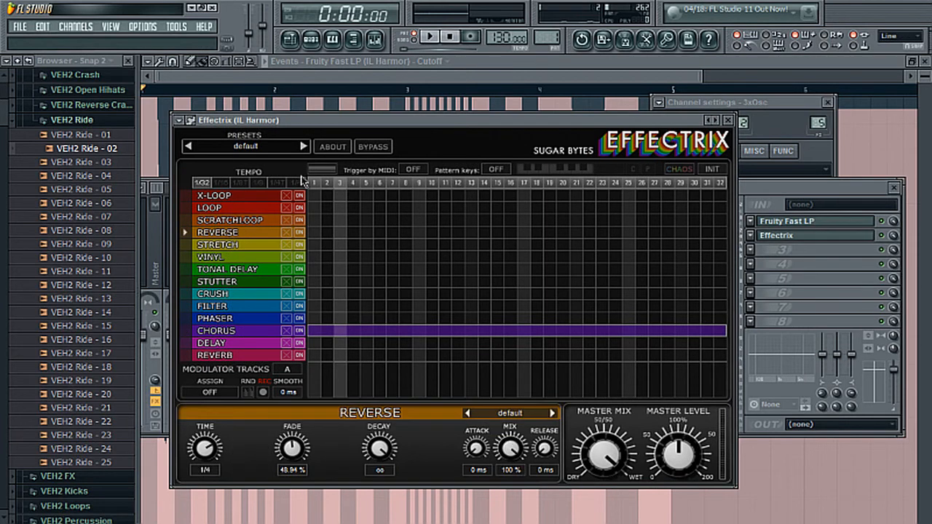
{"action": "left_click", "coordinate": [297, 183]}
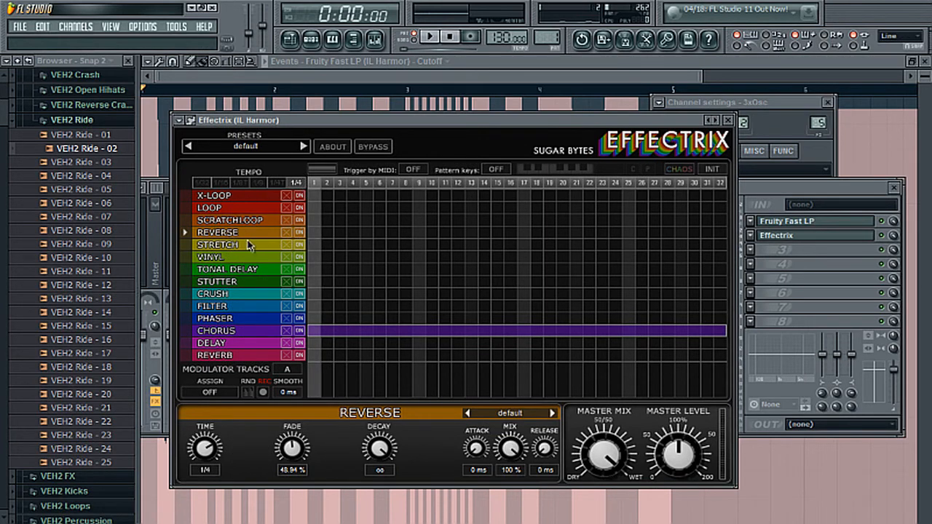
{"action": "mouse_move", "coordinate": [208, 449]}
{"action": "left_mouse_down"}
{"action": "mouse_move", "coordinate": [208, 474]}
{"action": "mouse_move", "coordinate": [204, 464]}
{"action": "left_mouse_up"}
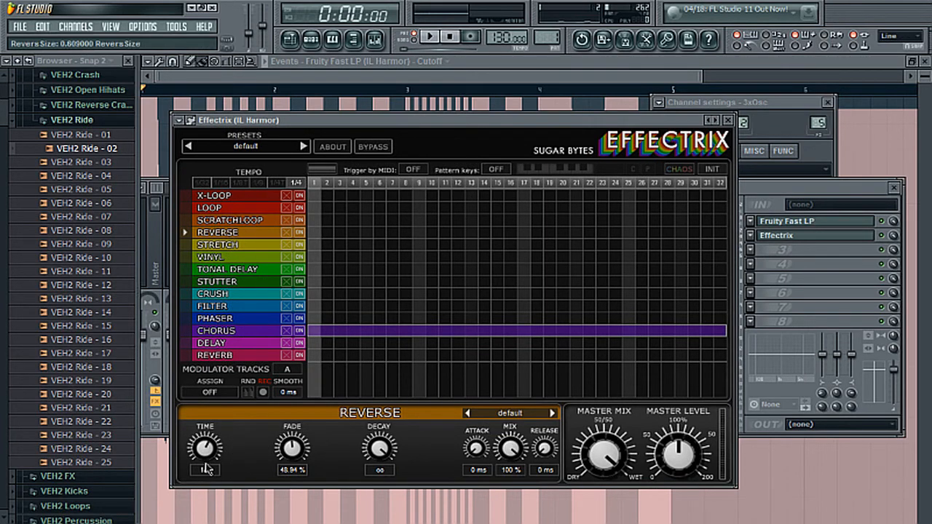
Try a Reverse block on steps 9 and 10 during playback and remove it again
{"action": "left_click", "coordinate": [422, 231]}
{"action": "left_click", "coordinate": [430, 36]}
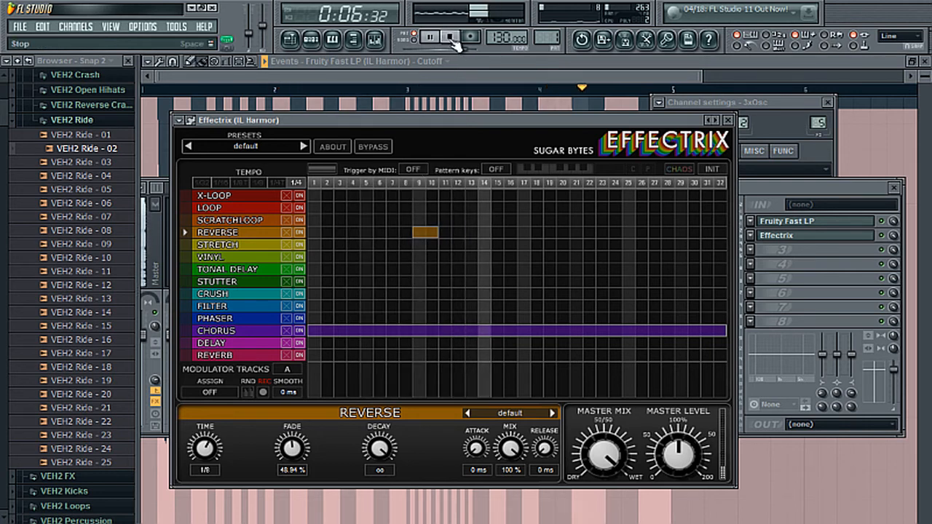
{"action": "left_click", "coordinate": [452, 38]}
{"action": "right_click", "coordinate": [426, 233]}
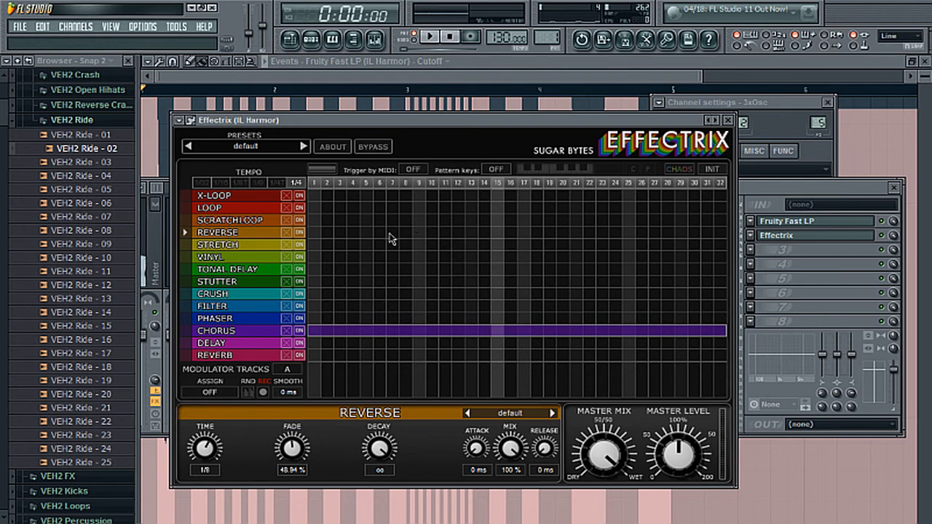
Place a Reverse block across steps 7 and 8, set the sequencer tempo to 1/8, and play back the pattern
{"action": "left_click", "coordinate": [391, 233]}
{"action": "left_click", "coordinate": [257, 182]}
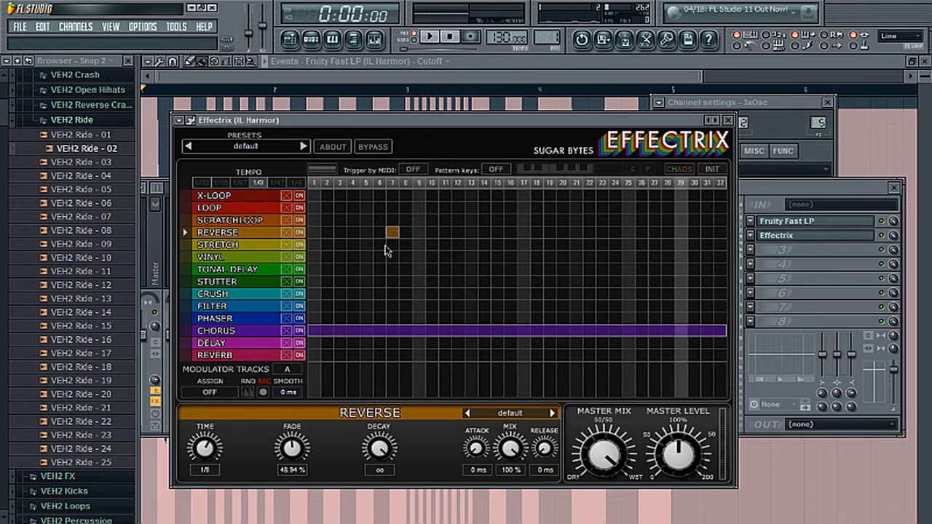
{"action": "left_click_drag", "start_coordinate": [390, 240], "coordinate": [405, 233]}
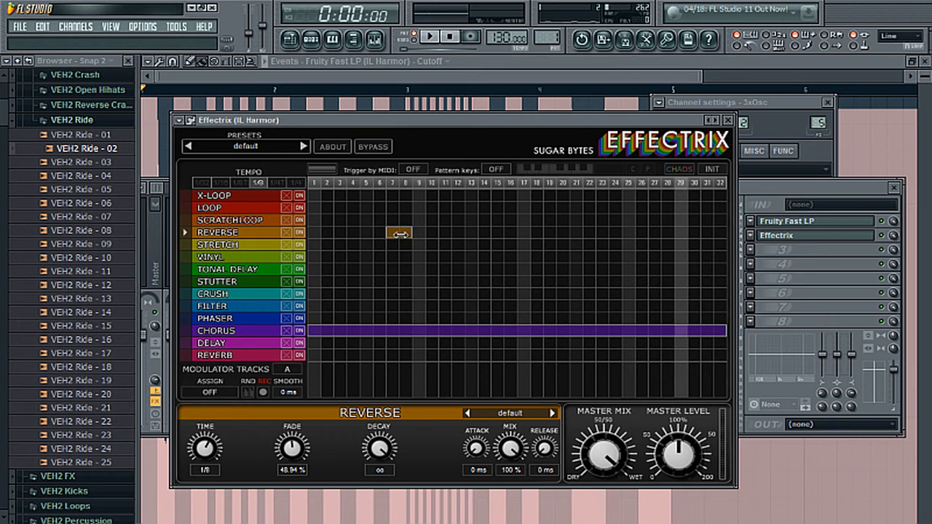
{"action": "left_click", "coordinate": [436, 36]}
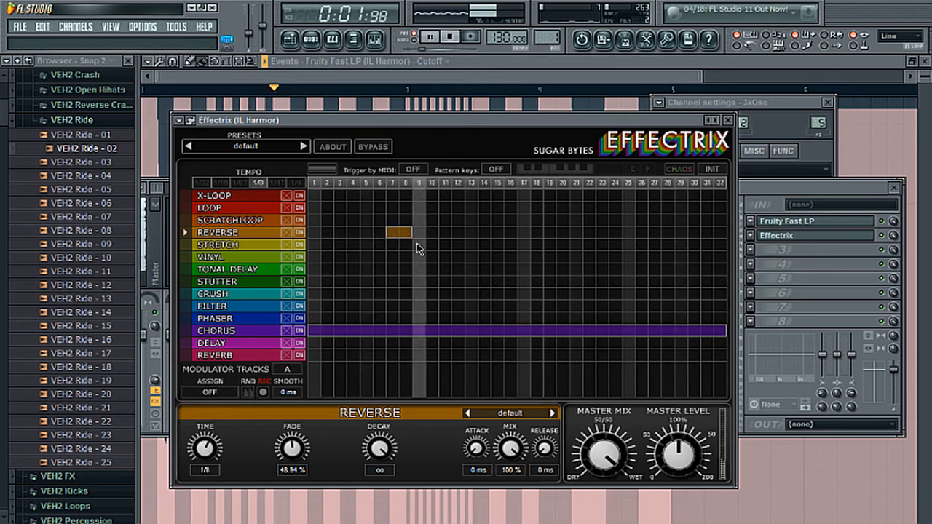
Add Loop blocks on steps 17 and 22 and set the Loop size to 1/4 T during playback
{"action": "left_click", "coordinate": [523, 208]}
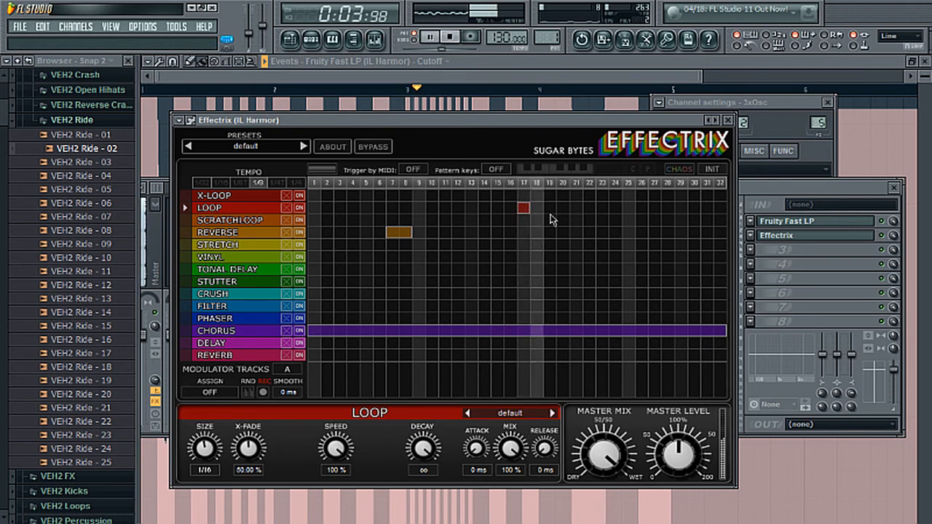
{"action": "left_click", "coordinate": [588, 208]}
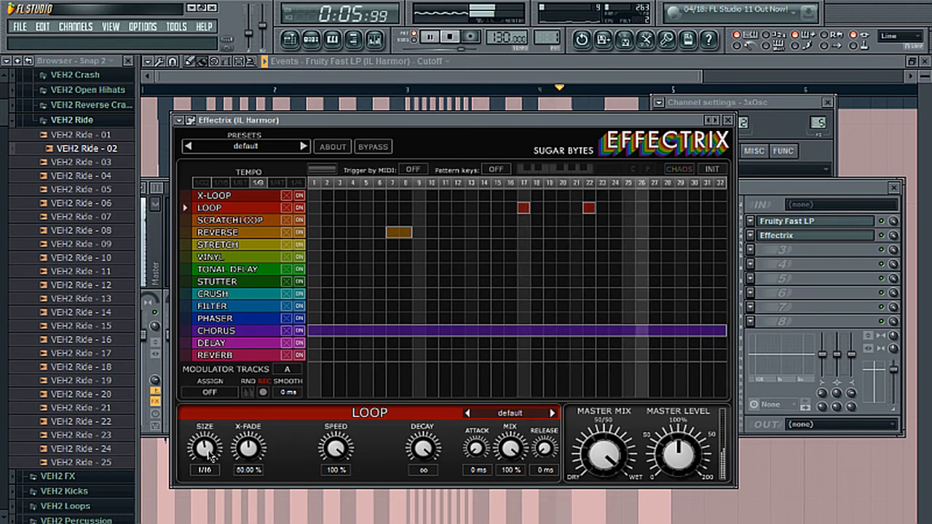
{"action": "left_click_drag", "start_coordinate": [205, 447], "coordinate": [213, 431]}
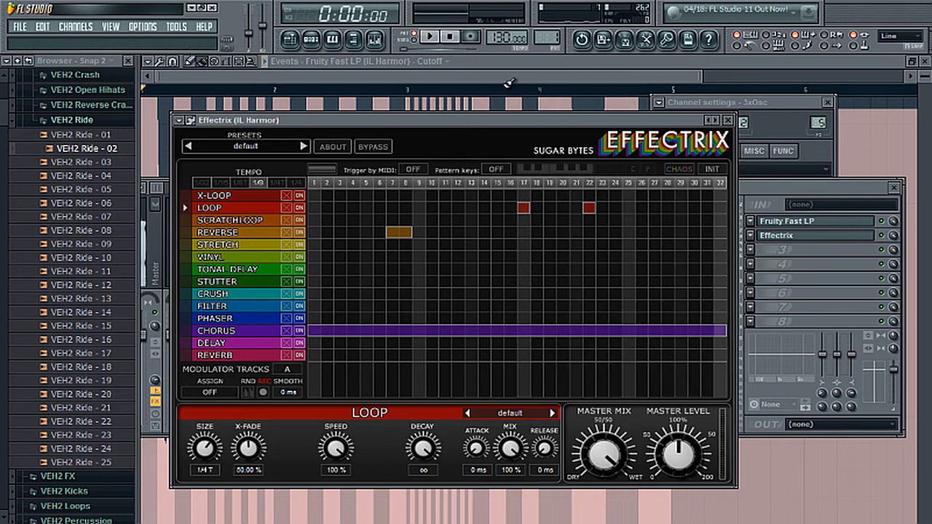
{"action": "key", "text": "space"}
Remove the Reverse block and both Loop blocks from the Effectrix sequencer and close the plugin
{"action": "right_click", "coordinate": [399, 232]}
{"action": "right_click", "coordinate": [523, 208]}
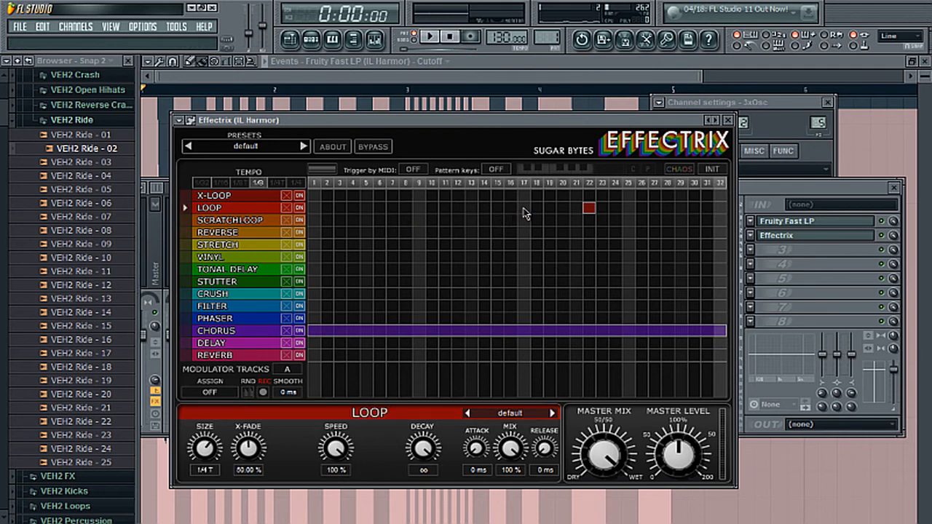
{"action": "right_click", "coordinate": [586, 208]}
{"action": "left_click", "coordinate": [727, 120]}
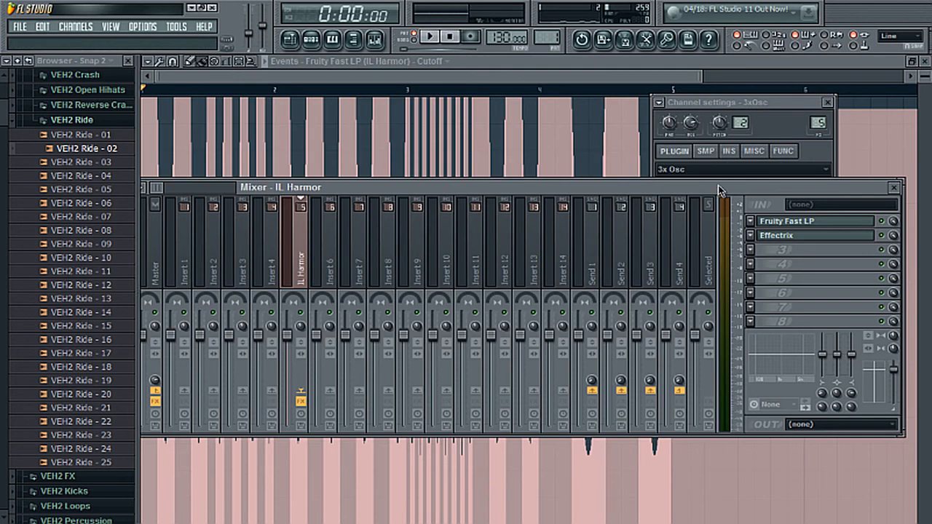
Try out the harmonic detuning multiplier in the IL Harmor plugin and restore it to 1.0000
{"action": "left_click_drag", "start_coordinate": [718, 191], "coordinate": [723, 165]}
{"action": "left_click", "coordinate": [311, 42]}
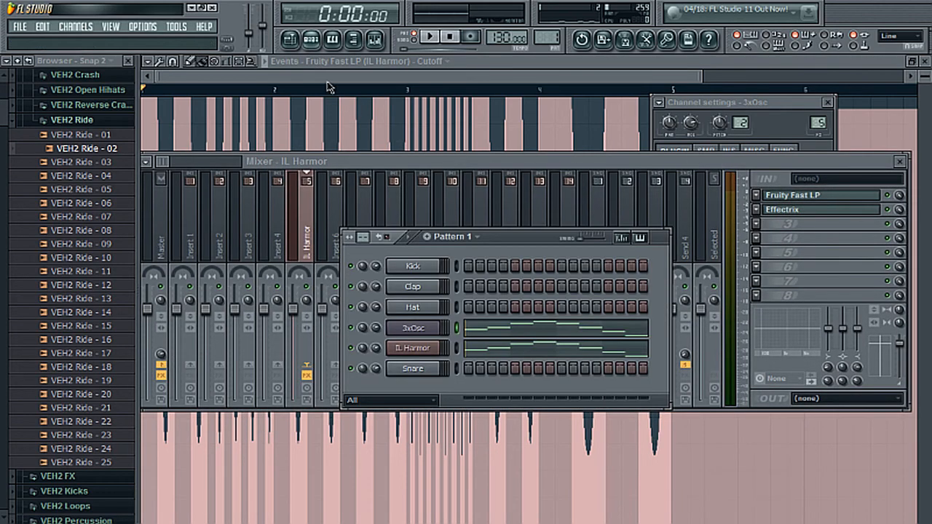
{"action": "left_click", "coordinate": [408, 350]}
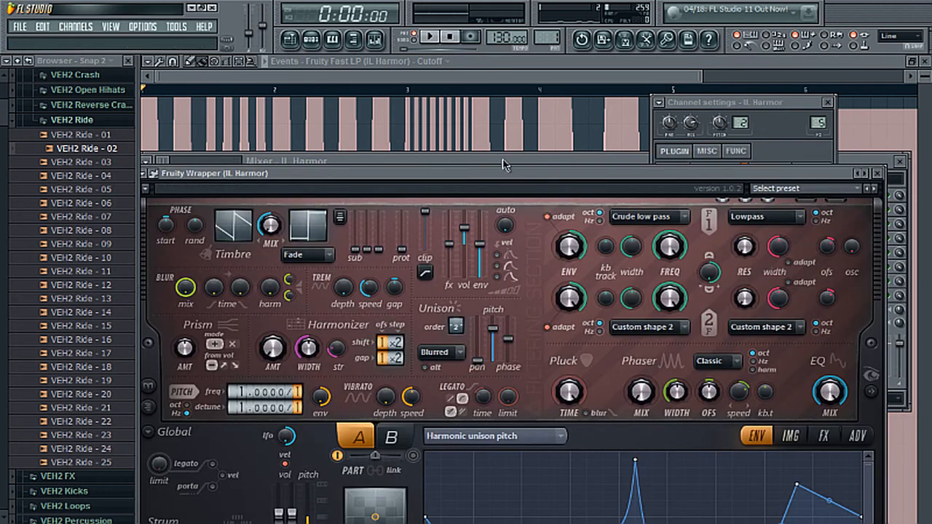
{"action": "left_click_drag", "start_coordinate": [504, 176], "coordinate": [503, 95]}
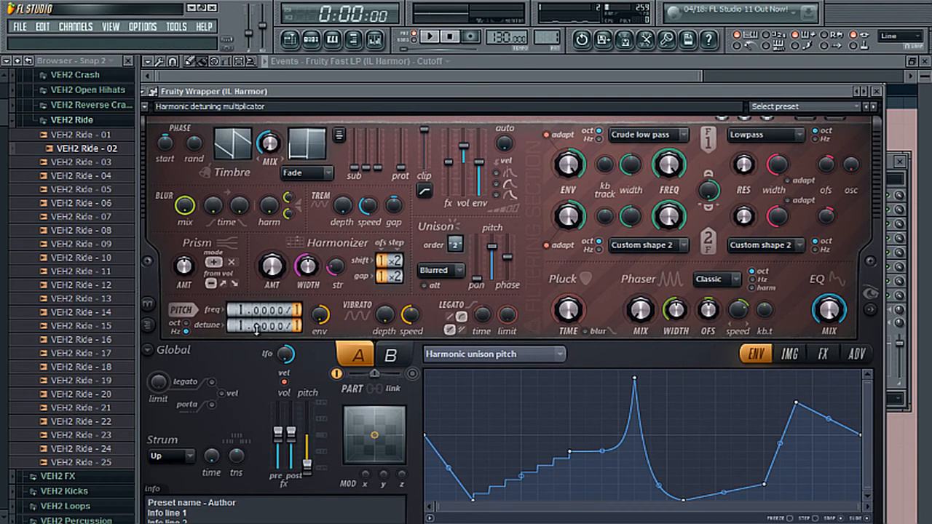
{"action": "scroll", "coordinate": [259, 325], "scroll_direction": "up", "scroll_amount": 8}
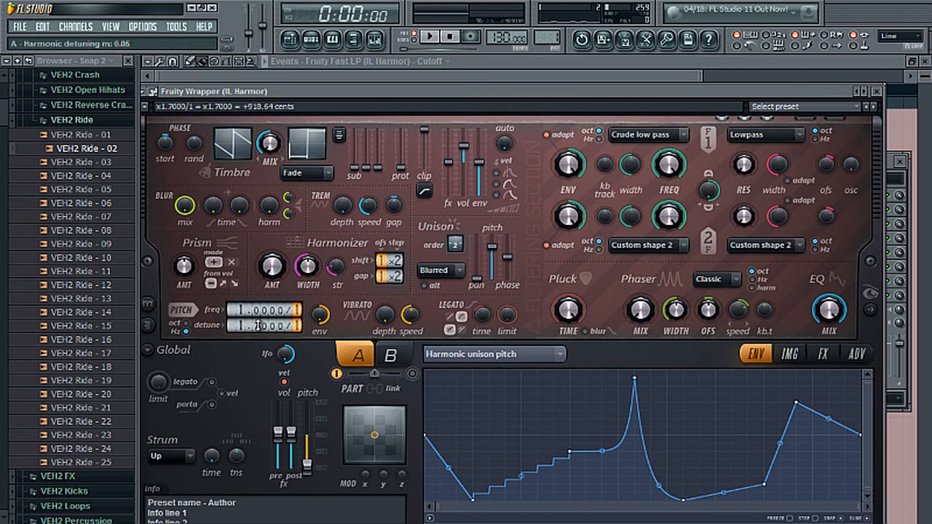
{"action": "scroll", "coordinate": [259, 325], "scroll_direction": "down", "scroll_amount": 5}
{"action": "scroll", "coordinate": [259, 325], "scroll_direction": "down", "scroll_amount": 1}
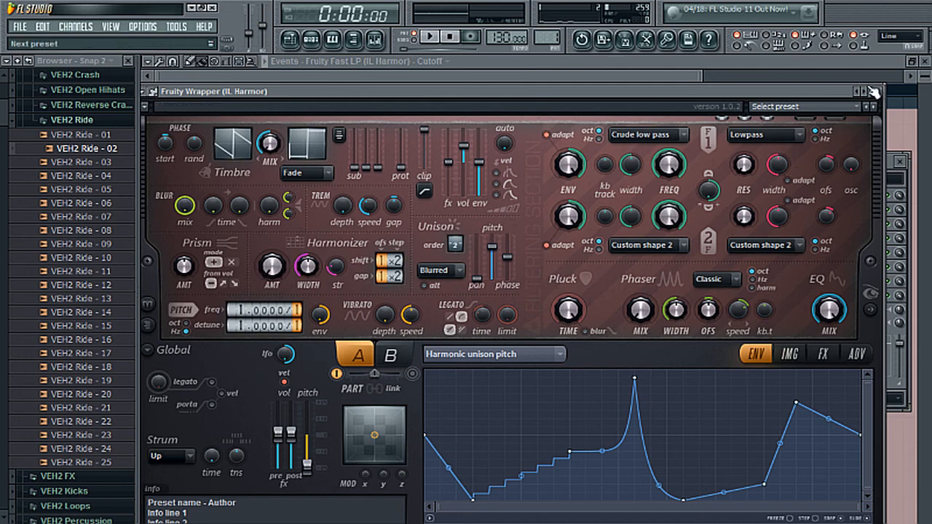
{"action": "left_click_drag", "start_coordinate": [698, 92], "coordinate": [703, 51]}
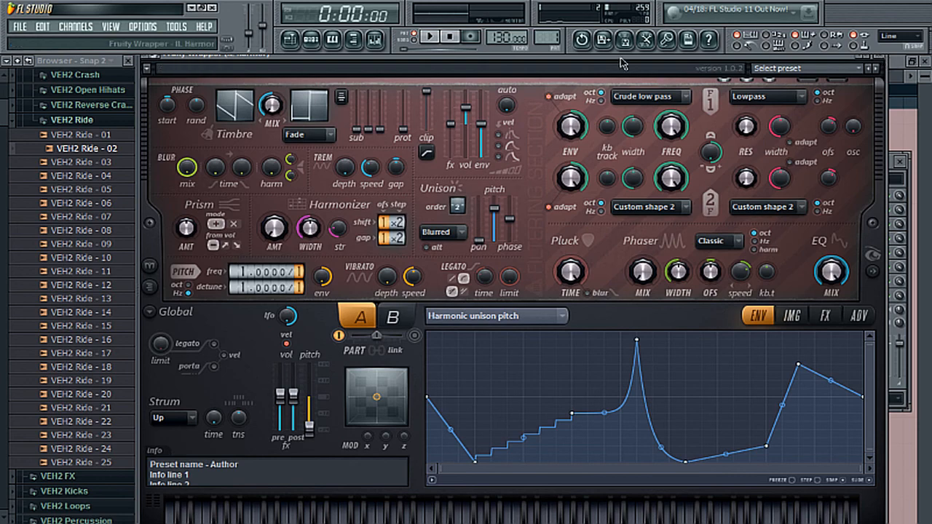
{"action": "left_click_drag", "start_coordinate": [619, 58], "coordinate": [623, 85]}
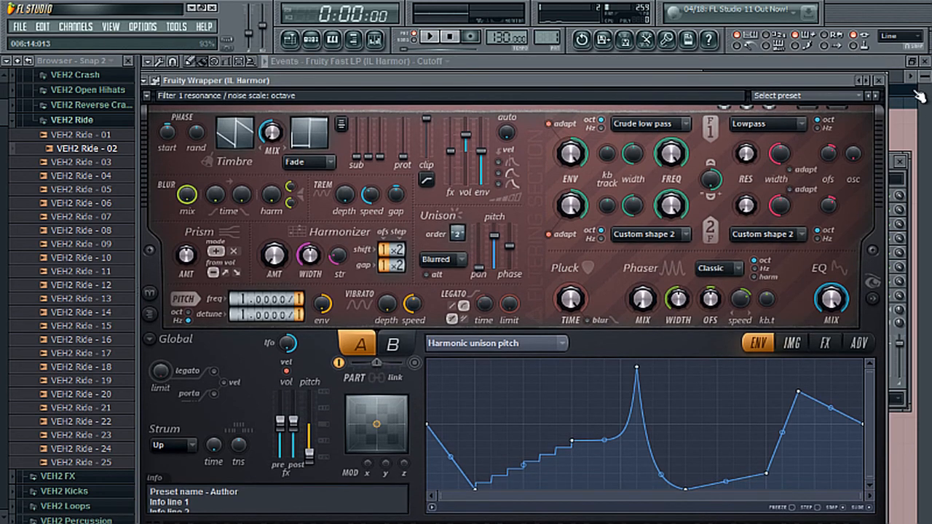
{"action": "left_click", "coordinate": [882, 80]}
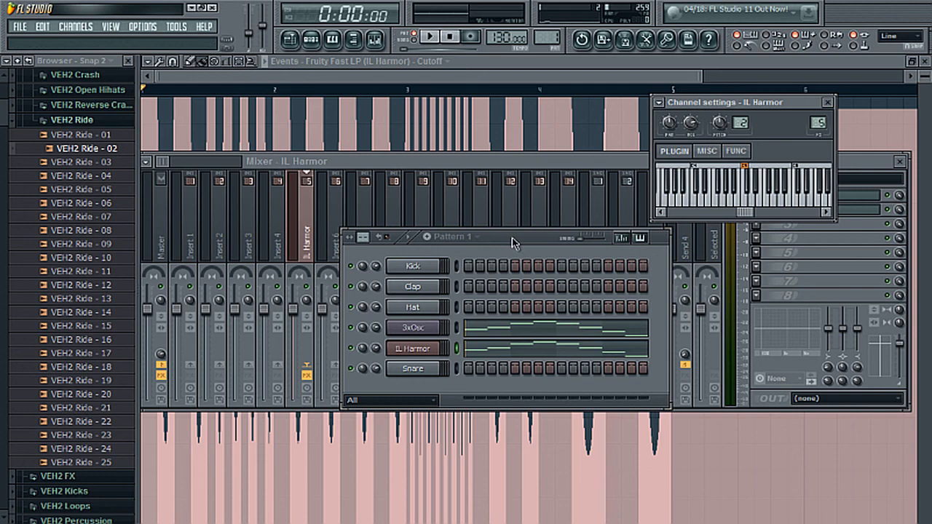
{"action": "left_click_drag", "start_coordinate": [511, 238], "coordinate": [421, 166]}
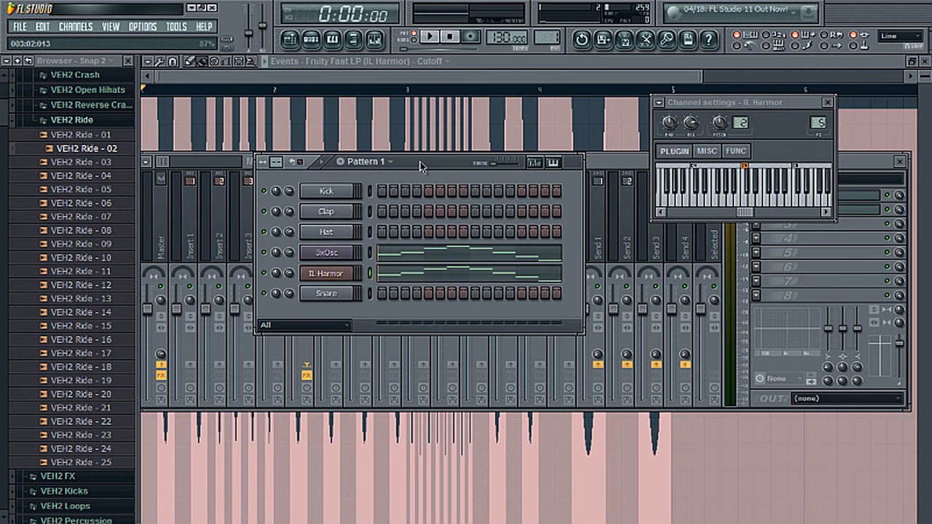
{"action": "left_click_drag", "start_coordinate": [423, 172], "coordinate": [437, 188]}
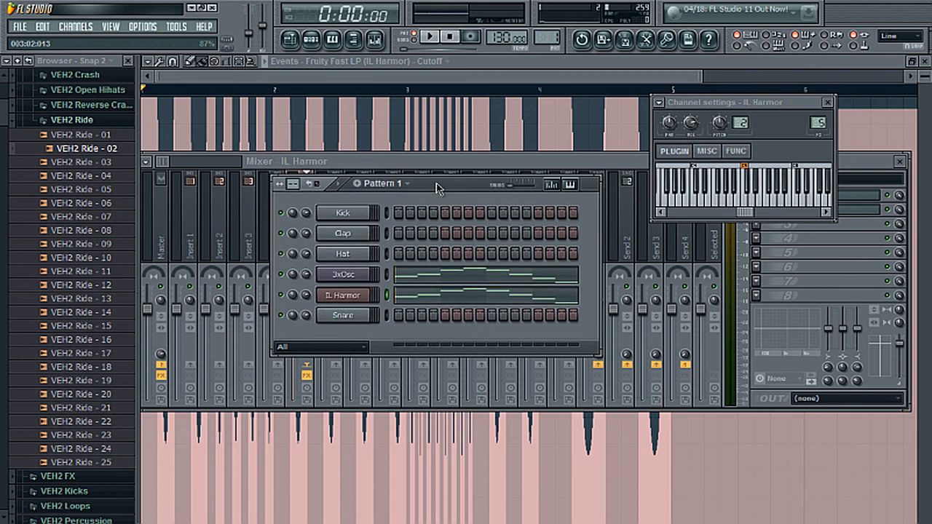